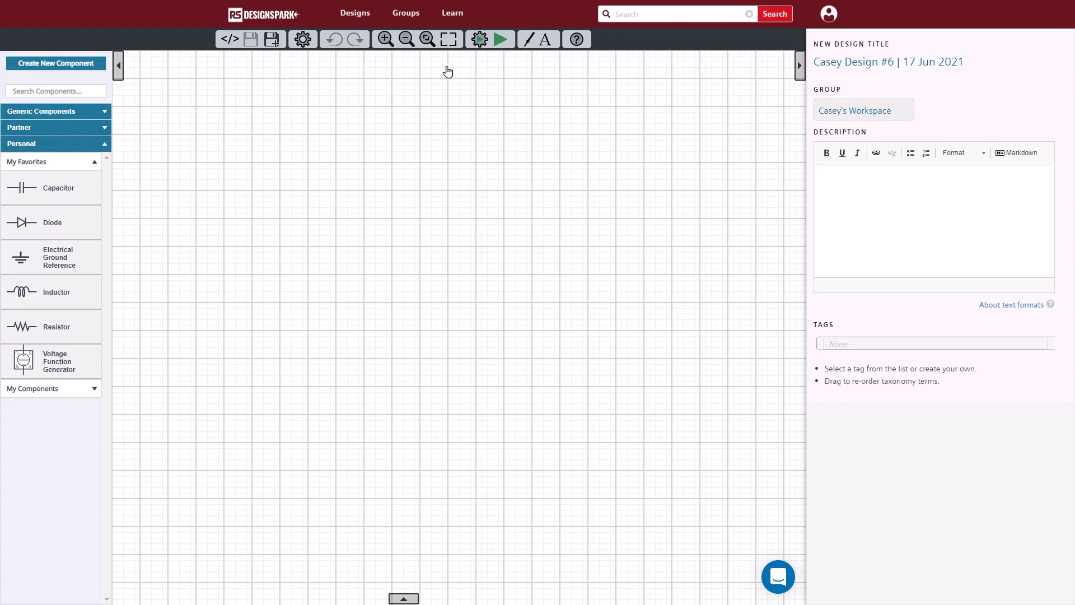
# Title the design 'Simple RL Design' and describe it as 'RL design sample'
pyautogui.click(819, 67)
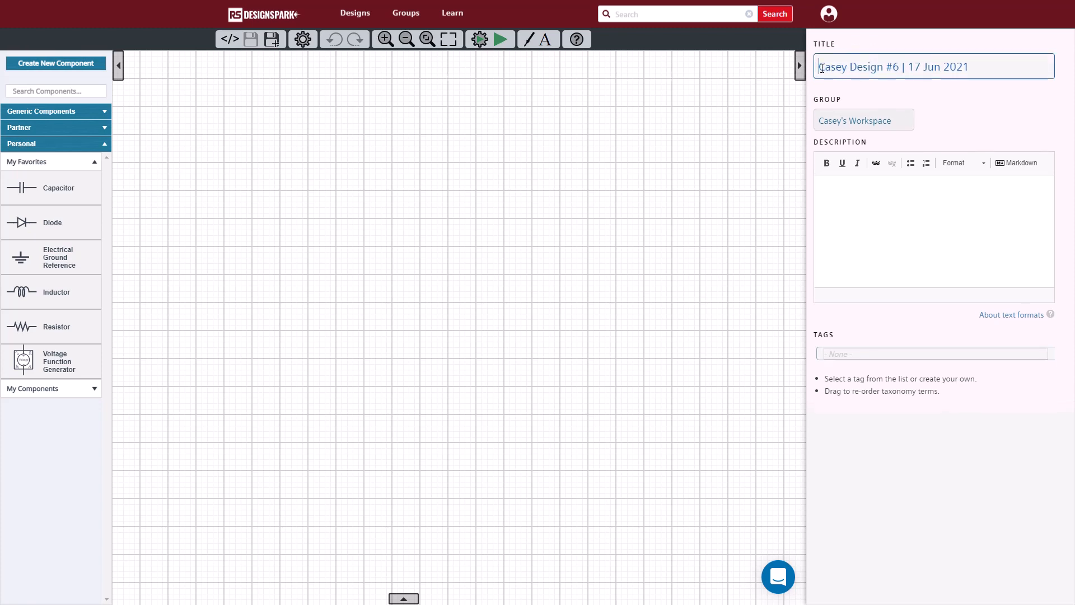
pyautogui.press('Delete')
pyautogui.press('Delete')
pyautogui.press('Delete')
pyautogui.press('Delete')
pyautogui.press('Delete')
pyautogui.press('Delete')
pyautogui.press('Delete')
pyautogui.press('Delete')
pyautogui.press('Delete')
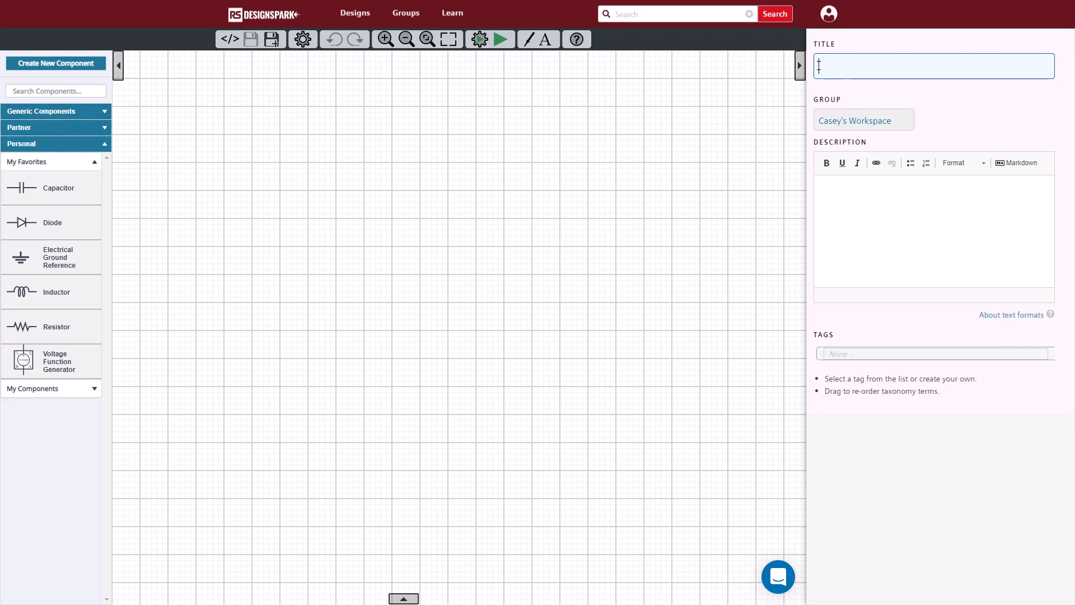
pyautogui.write('Simple RL ')
pyautogui.write('Design')
pyautogui.click(821, 190)
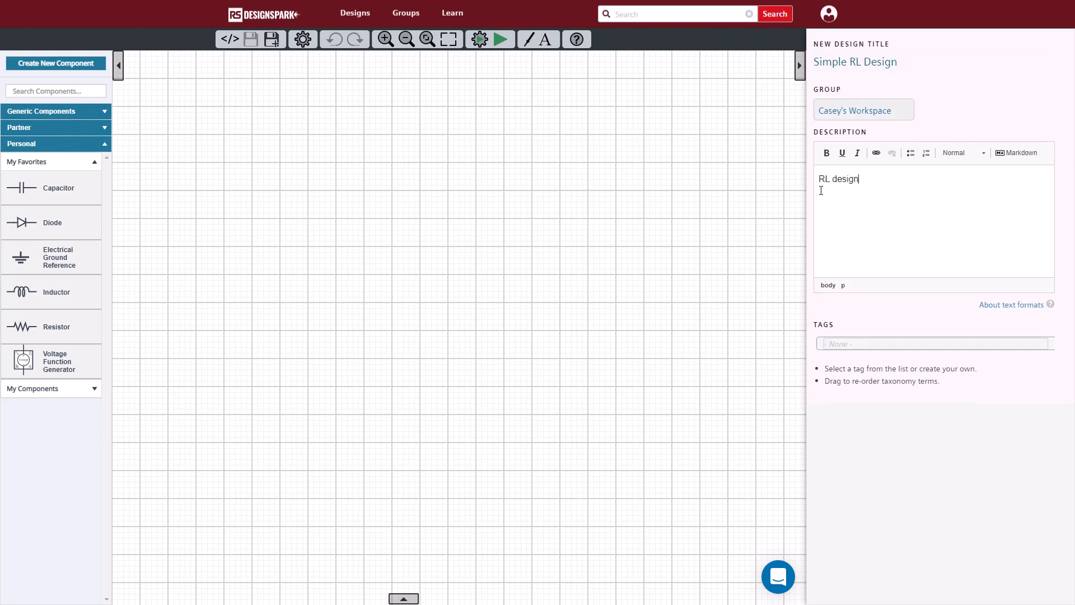
pyautogui.write(' sample')
# Add the 'Simple' tag to the design
pyautogui.click(823, 341)
pyautogui.write('S')
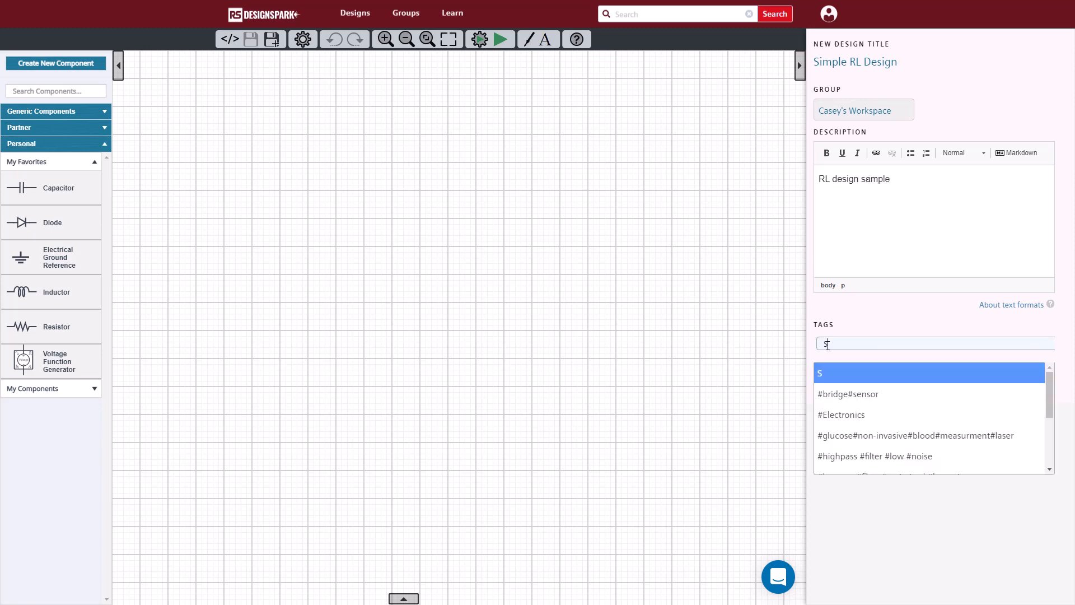
pyautogui.write('imple')
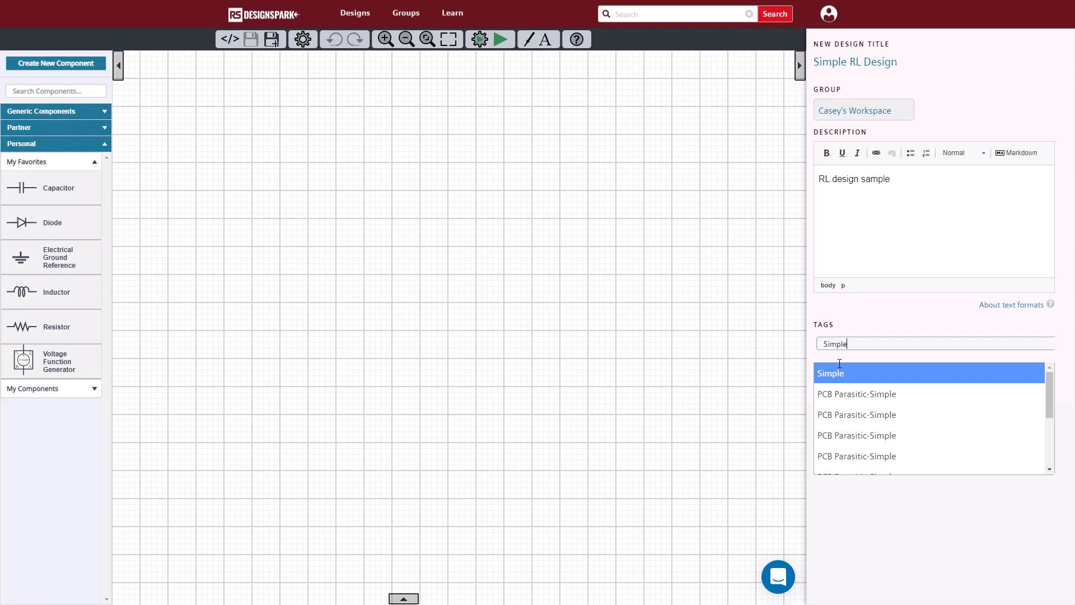
pyautogui.click(842, 376)
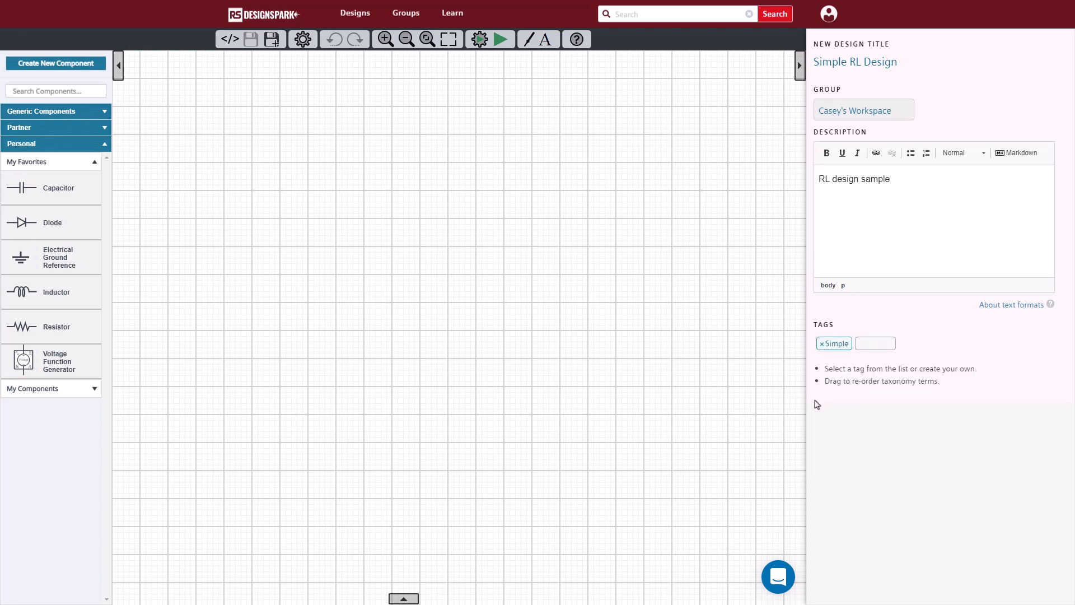
# Widen the canvas and place a ground, inductor, resistor and voltage function generator from Favorites
pyautogui.click(800, 66)
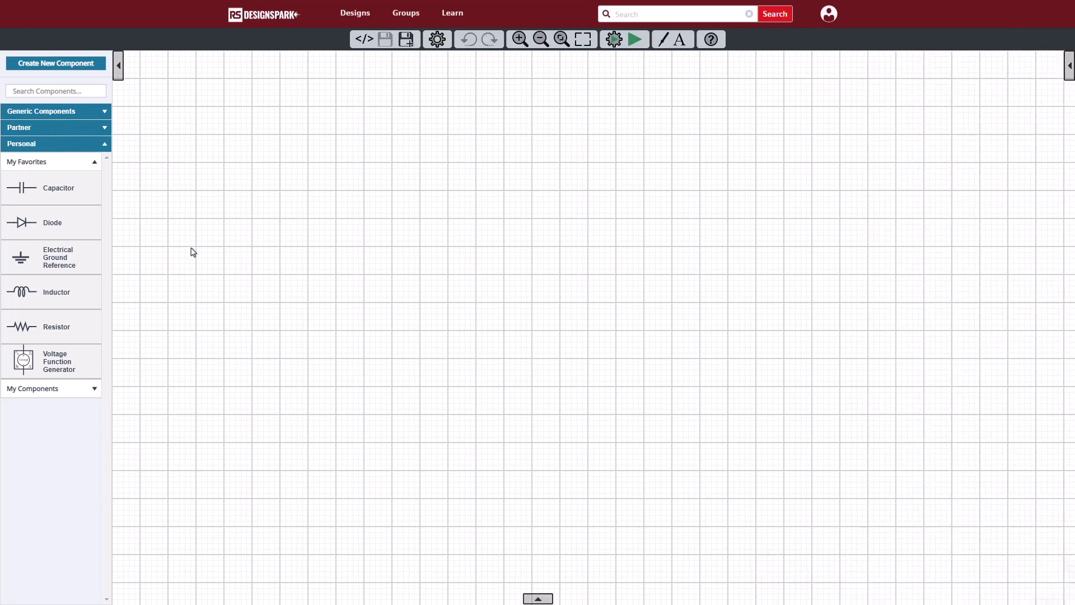
pyautogui.moveTo(72, 259)
pyautogui.mouseDown()
pyautogui.moveTo(451, 286)
pyautogui.moveTo(551, 331)
pyautogui.mouseUp()
pyautogui.moveTo(44, 286); pyautogui.dragTo(648, 249)
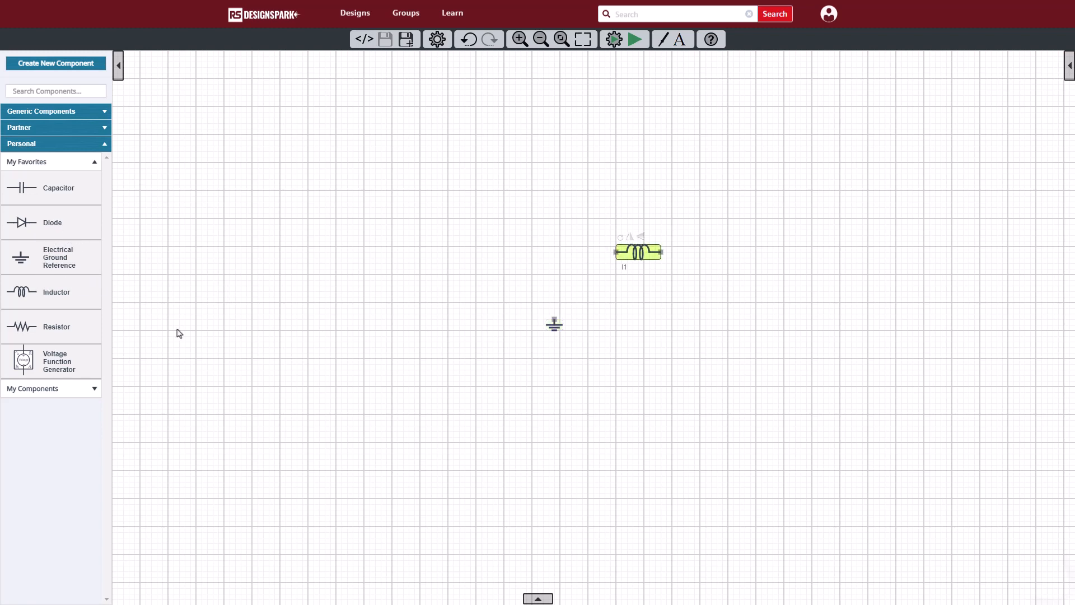
pyautogui.moveTo(80, 328)
pyautogui.mouseDown()
pyautogui.moveTo(495, 225)
pyautogui.moveTo(559, 197)
pyautogui.mouseUp()
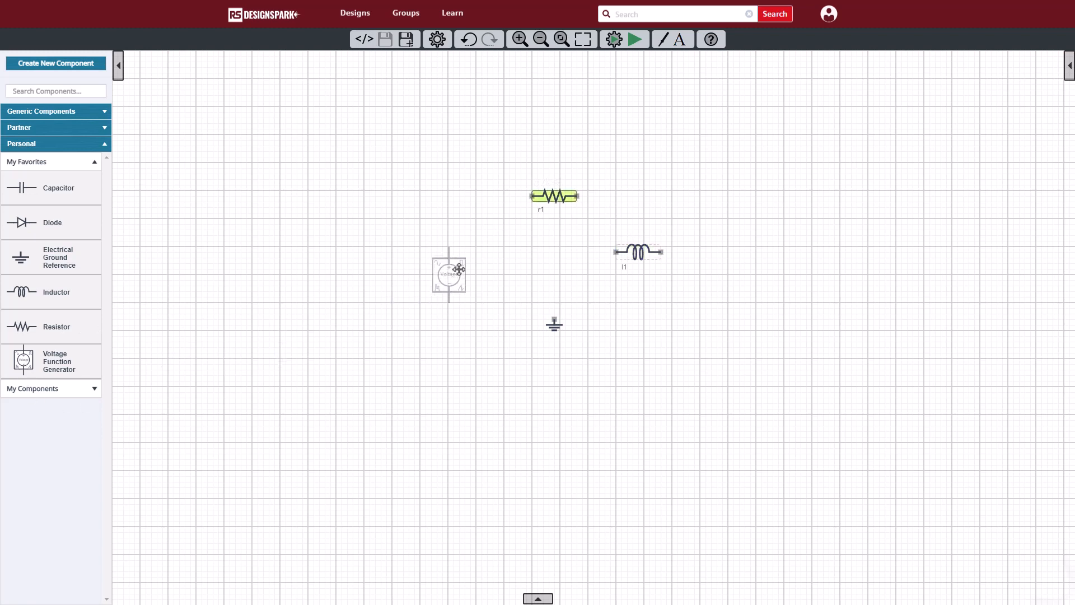
pyautogui.moveTo(24, 368); pyautogui.dragTo(470, 252)
# Rotate the inductor vertical and wire the generator to the resistor and to ground, closing the loop
pyautogui.click(630, 251)
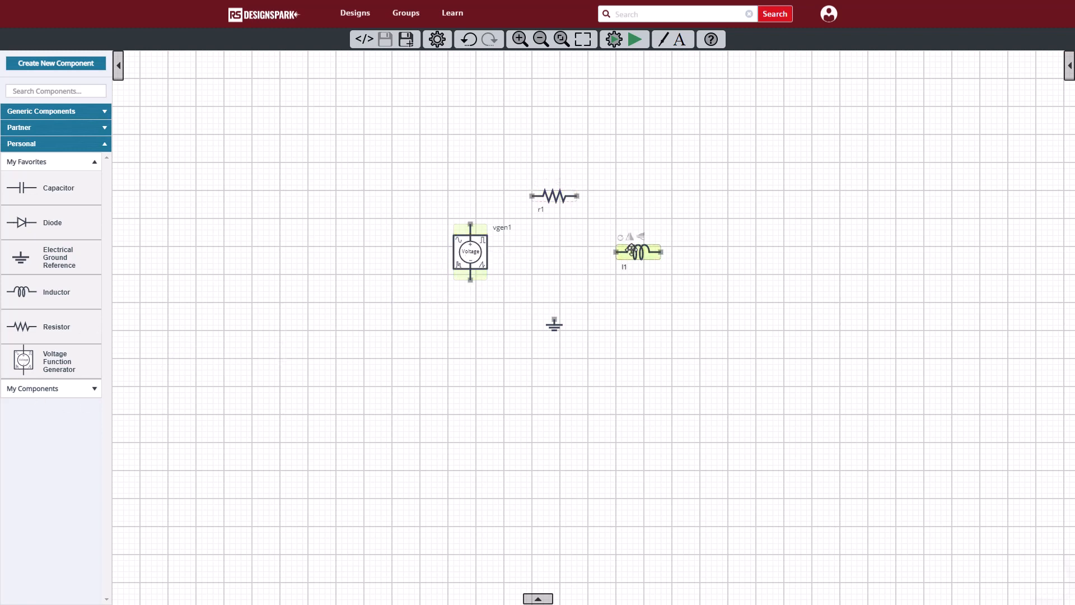
pyautogui.click(620, 237)
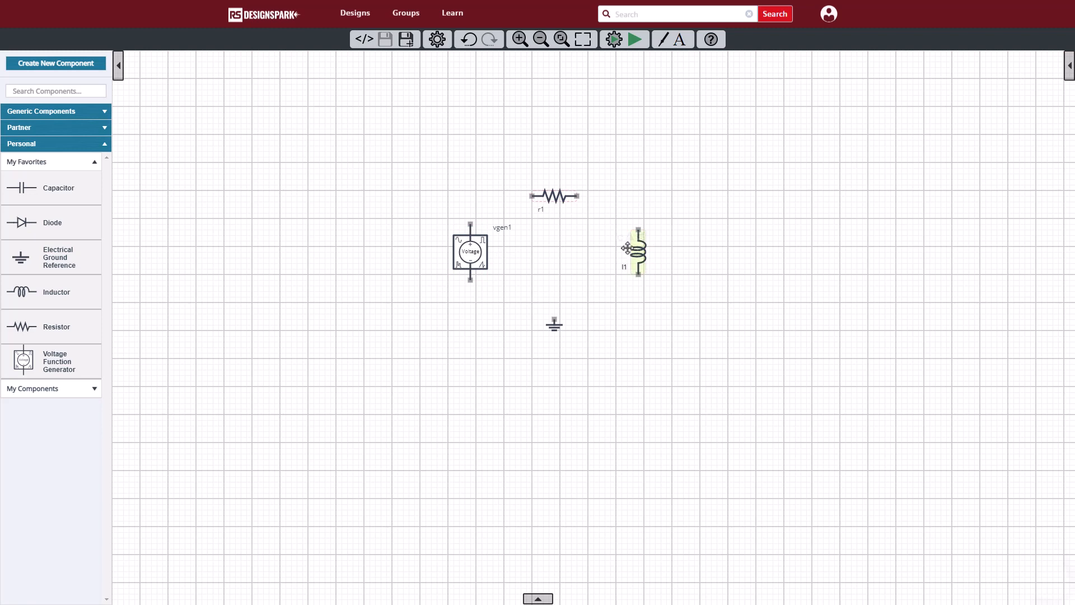
pyautogui.moveTo(637, 253)
pyautogui.mouseDown()
pyautogui.moveTo(572, 220)
pyautogui.moveTo(554, 296)
pyautogui.moveTo(633, 257)
pyautogui.mouseUp()
pyautogui.moveTo(471, 226); pyautogui.dragTo(531, 195)
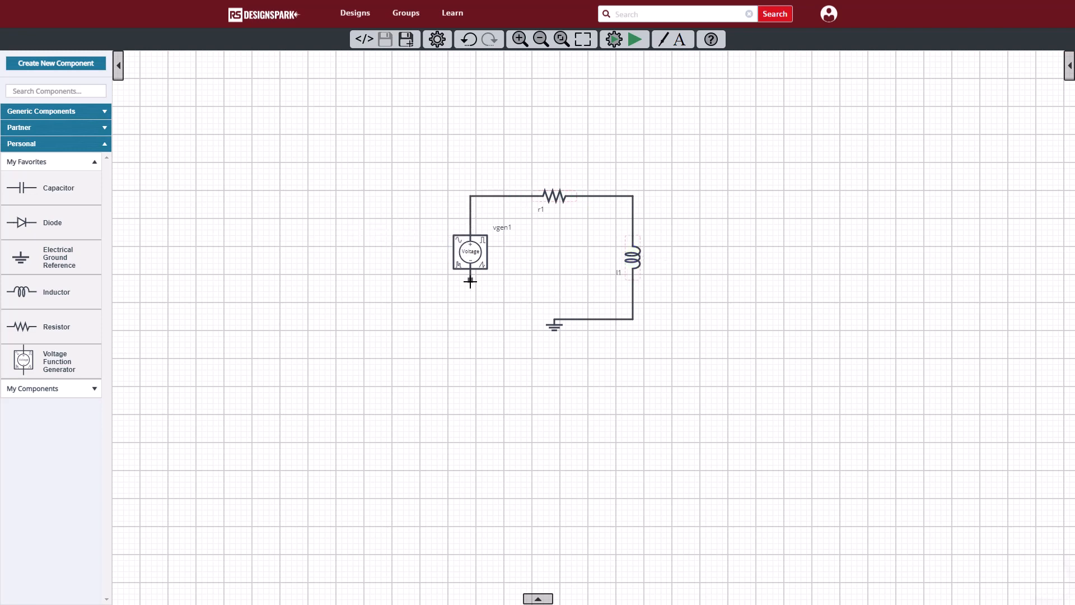
pyautogui.moveTo(471, 279); pyautogui.dragTo(555, 323)
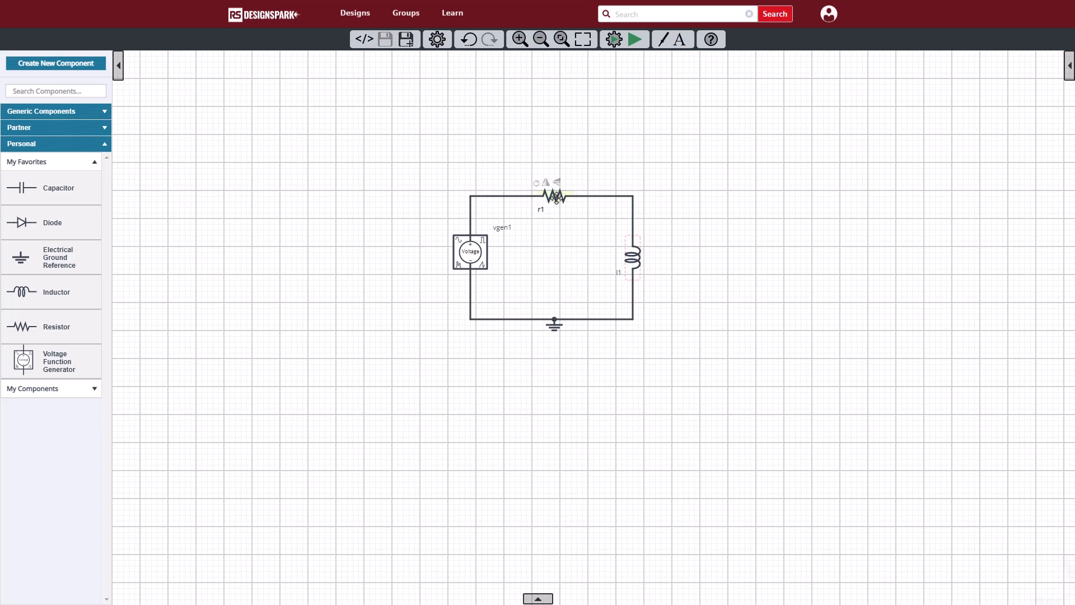
# Set r1's resistance to 5 ohms and l1's inductance to 1m in the Property Editor
pyautogui.doubleClick(556, 198)
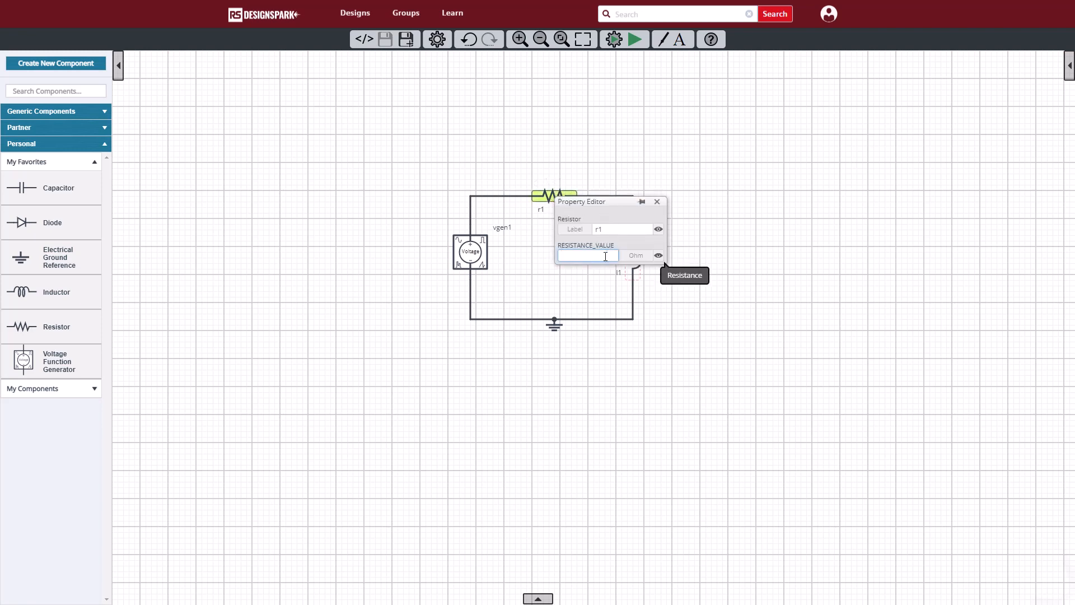
pyautogui.moveTo(605, 206); pyautogui.dragTo(755, 180)
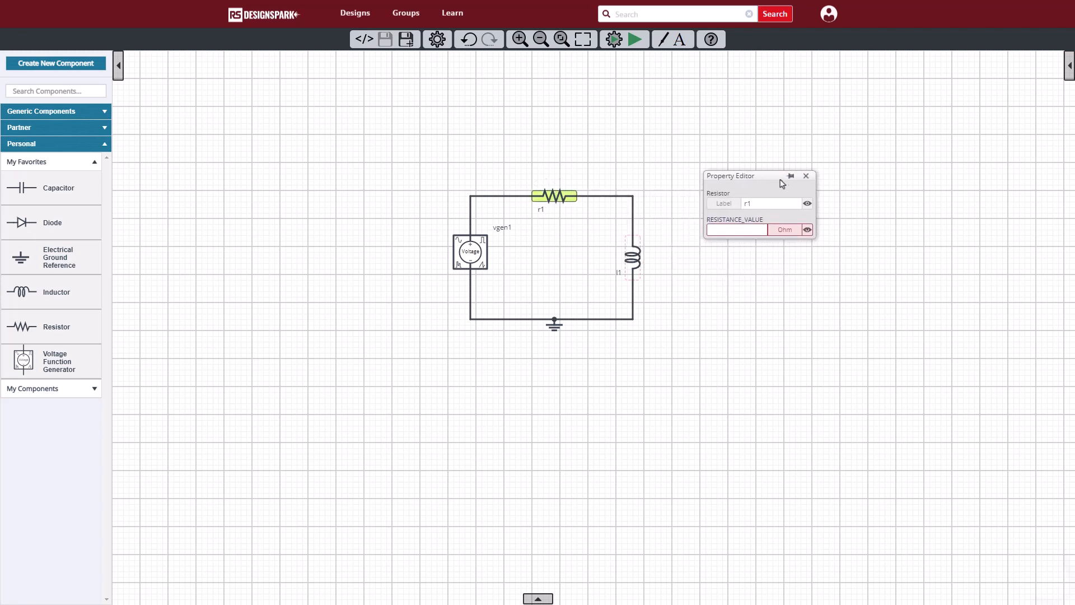
pyautogui.click(742, 230)
pyautogui.write('5')
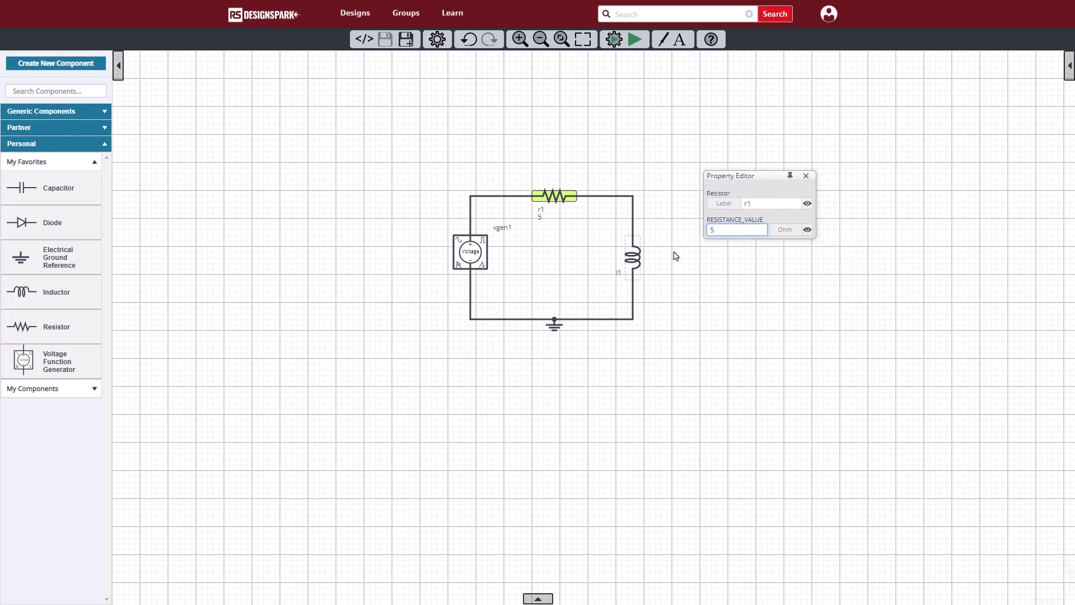
pyautogui.click(632, 256)
pyautogui.click(717, 228)
pyautogui.write('1m')
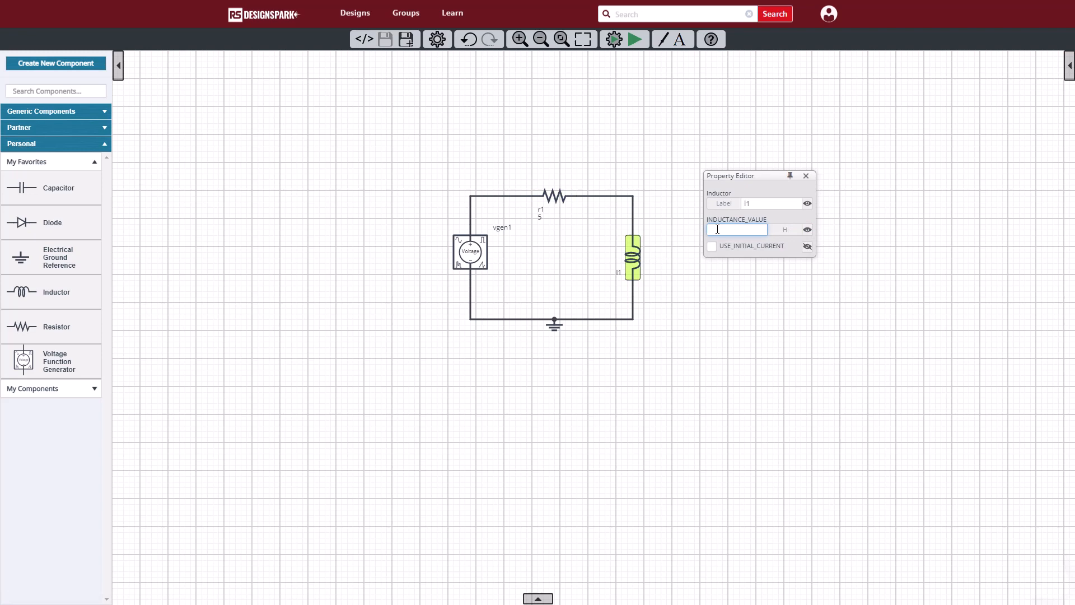
# Make vgen1 a pulse source stepping 0 to 5 V with a 10u start delay
pyautogui.click(479, 253)
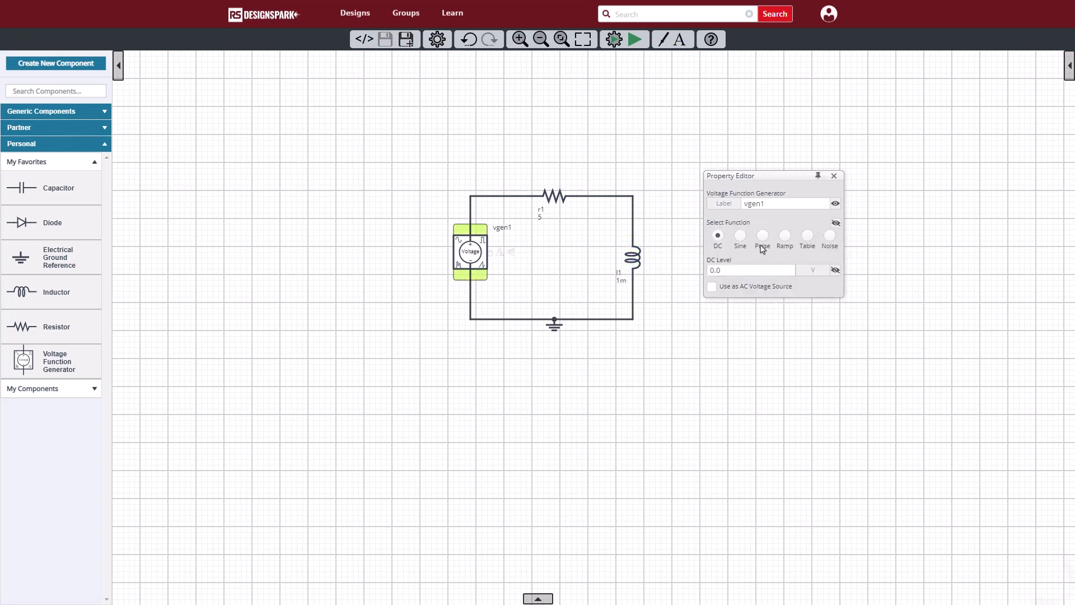
pyautogui.click(763, 236)
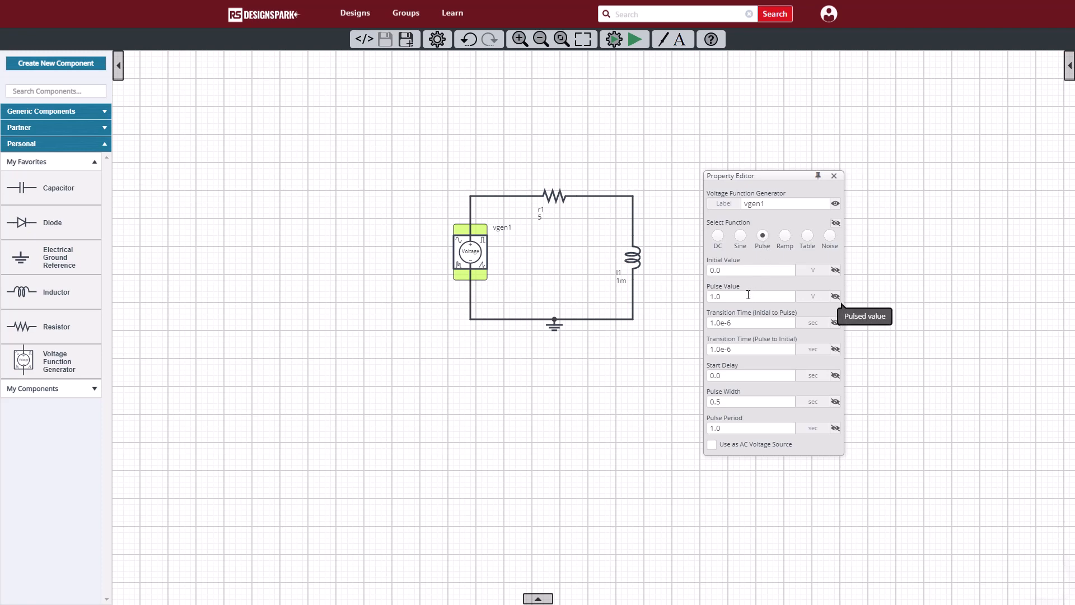
pyautogui.moveTo(790, 297); pyautogui.dragTo(687, 302)
pyautogui.write('5')
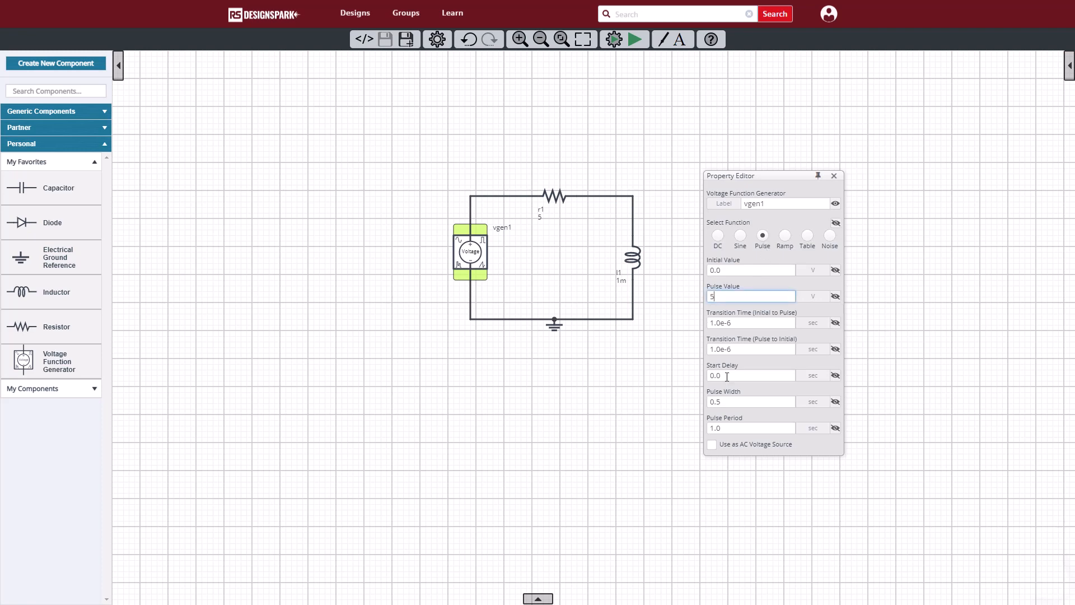
pyautogui.moveTo(790, 376); pyautogui.dragTo(699, 379)
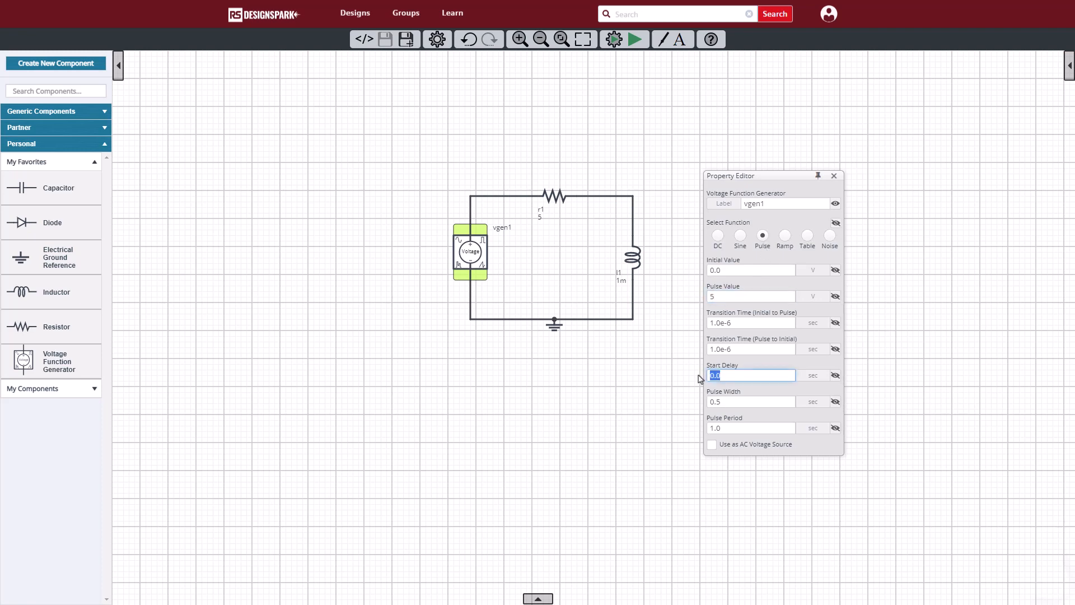
pyautogui.write('10u')
# Give the pulse a 1m width and 2m period, then deselect vgen1 and close the Property Editor
pyautogui.press('Tab')
pyautogui.write('1m')
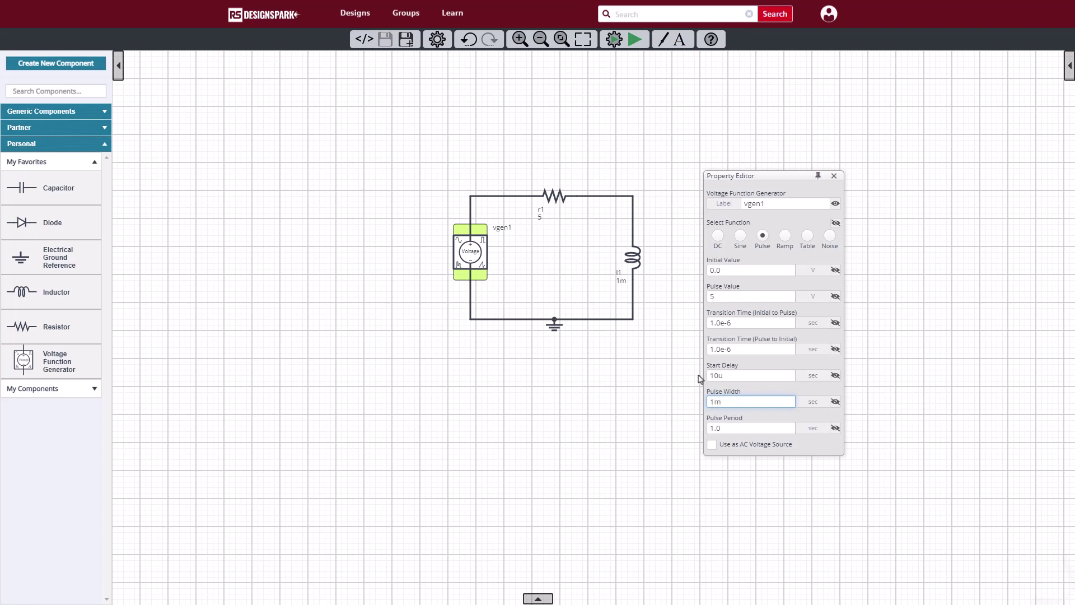
pyautogui.press('Tab')
pyautogui.write('2m')
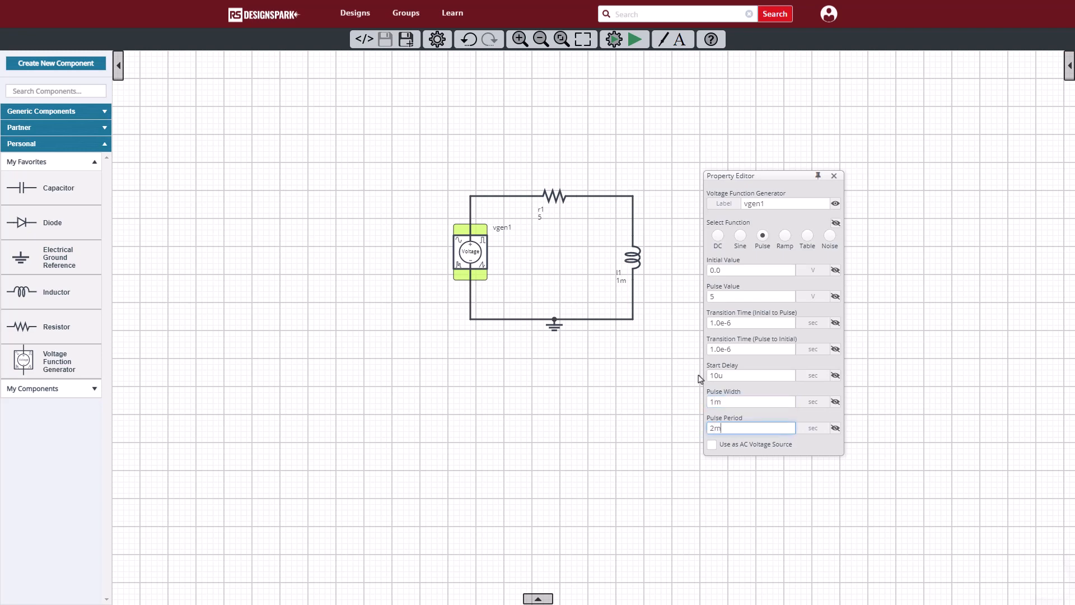
pyautogui.click(693, 378)
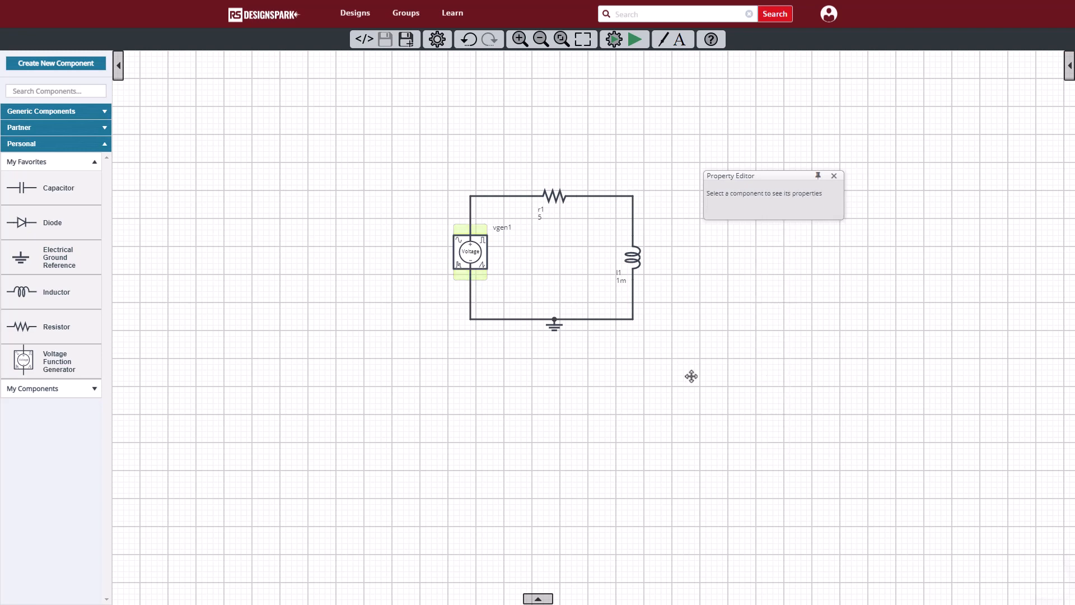
pyautogui.click(833, 175)
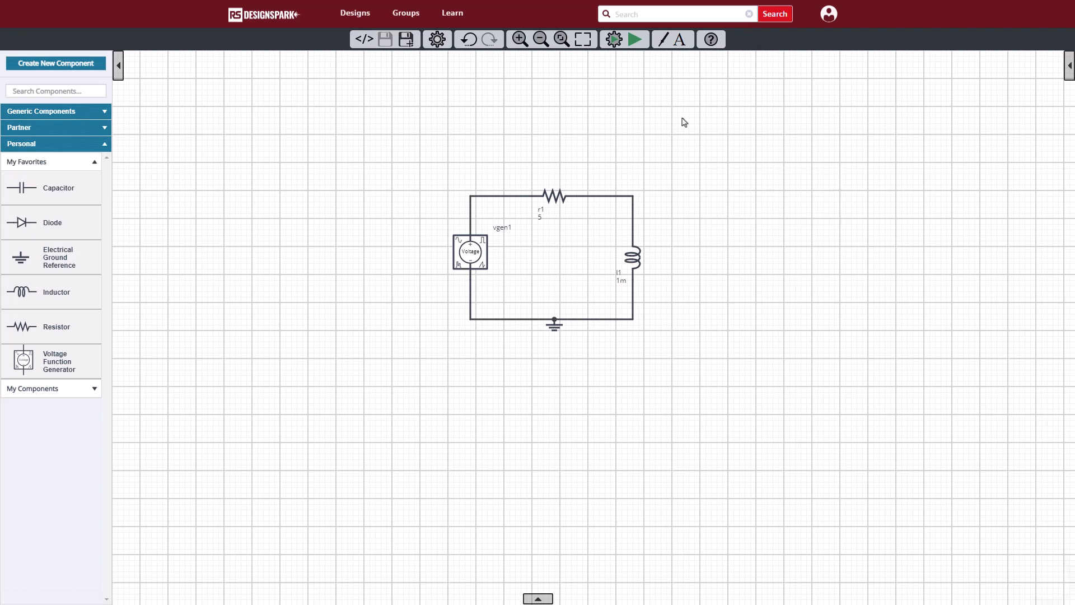
# Set the simulation end time to 4m and run the time-domain simulation
pyautogui.click(612, 43)
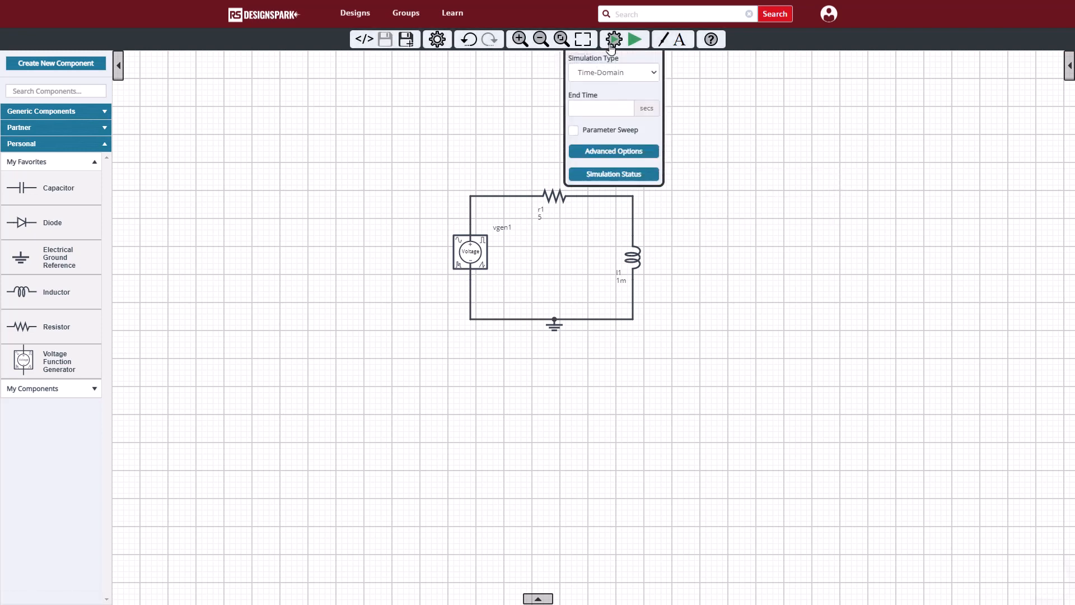
pyautogui.click(620, 111)
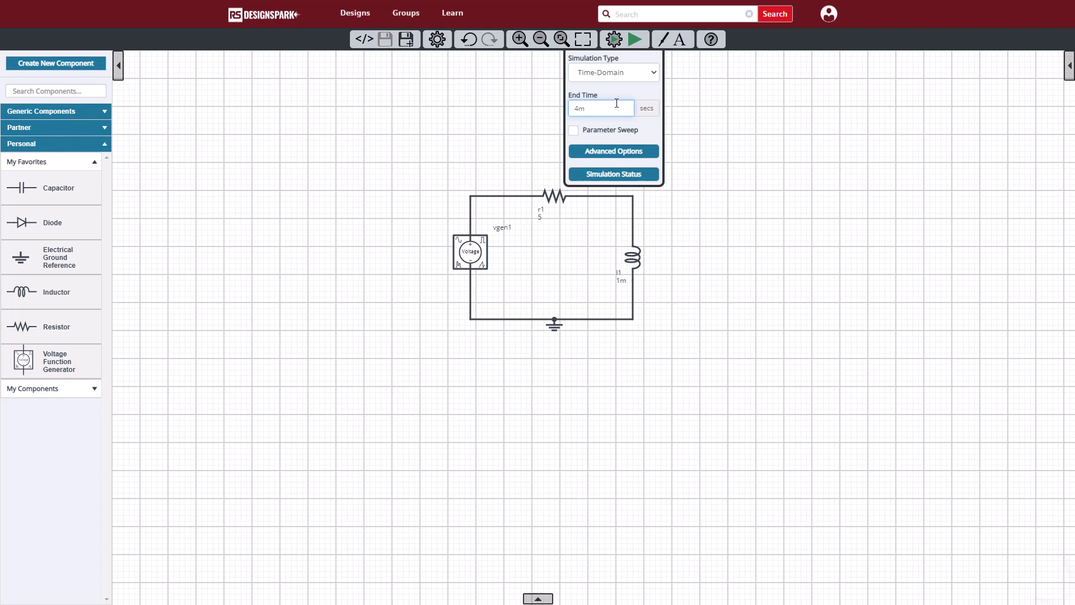
pyautogui.click(635, 41)
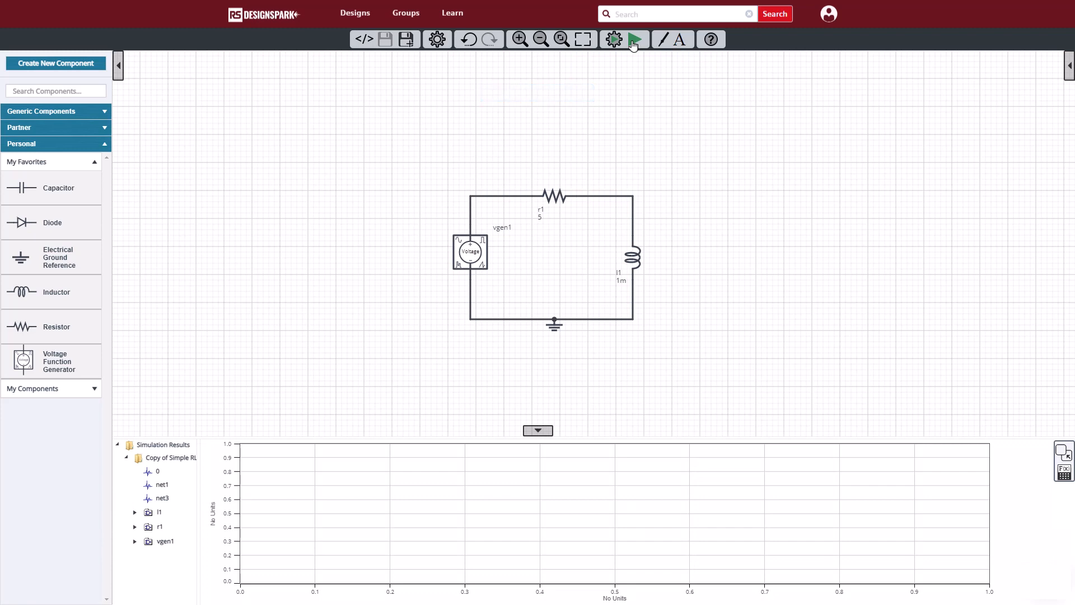
# Probe nets net1 and net3 and arrange their plots beside the circuit
pyautogui.click(663, 39)
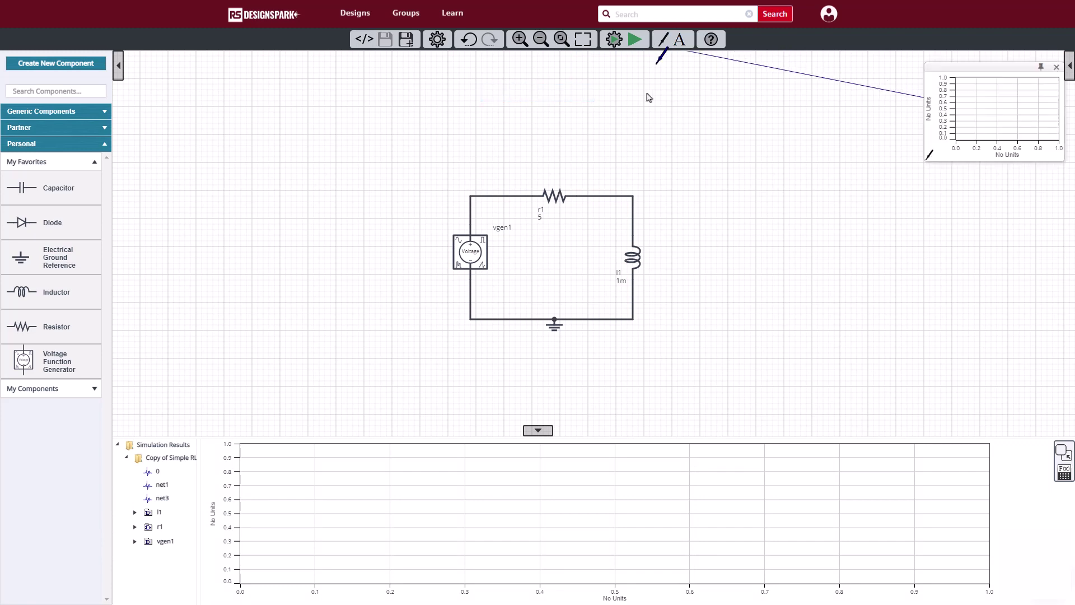
pyautogui.click(612, 196)
pyautogui.moveTo(946, 68); pyautogui.dragTo(670, 91)
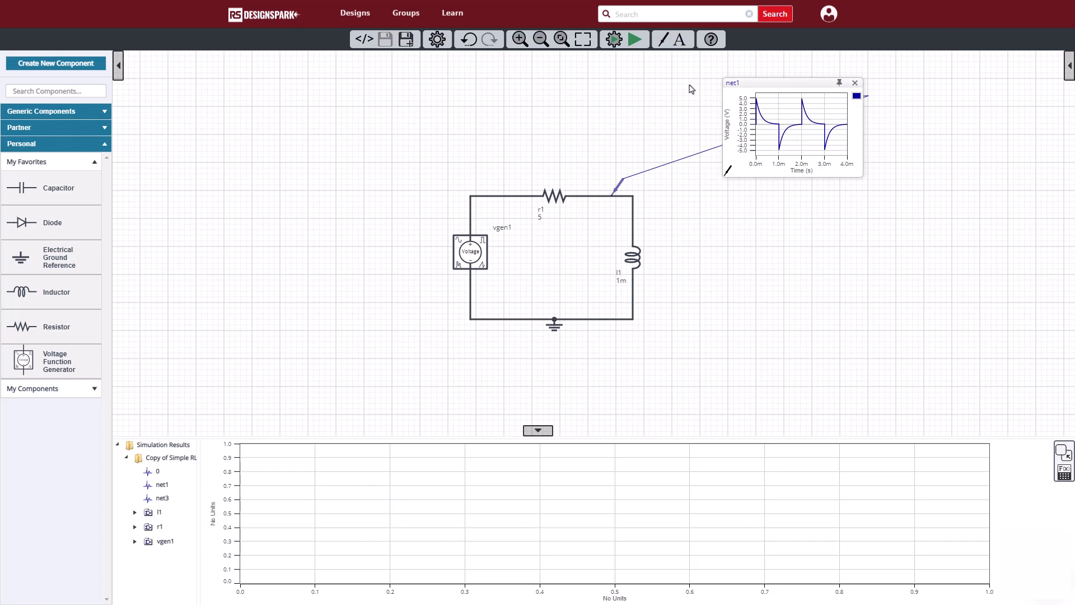
pyautogui.click(662, 40)
pyautogui.click(477, 195)
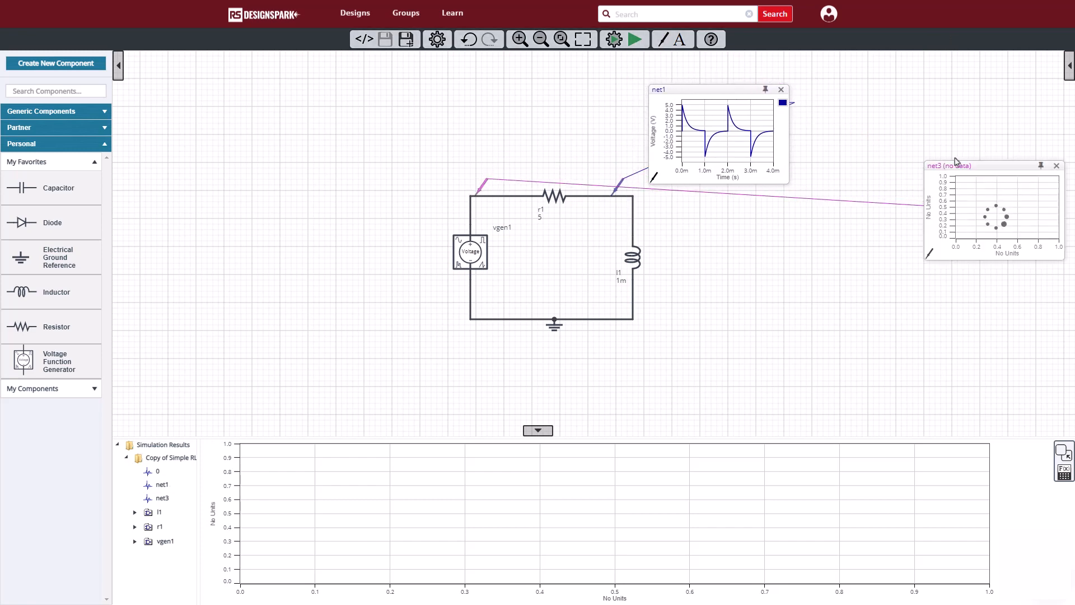
pyautogui.moveTo(960, 168)
pyautogui.mouseDown()
pyautogui.moveTo(426, 153)
pyautogui.moveTo(301, 111)
pyautogui.mouseUp()
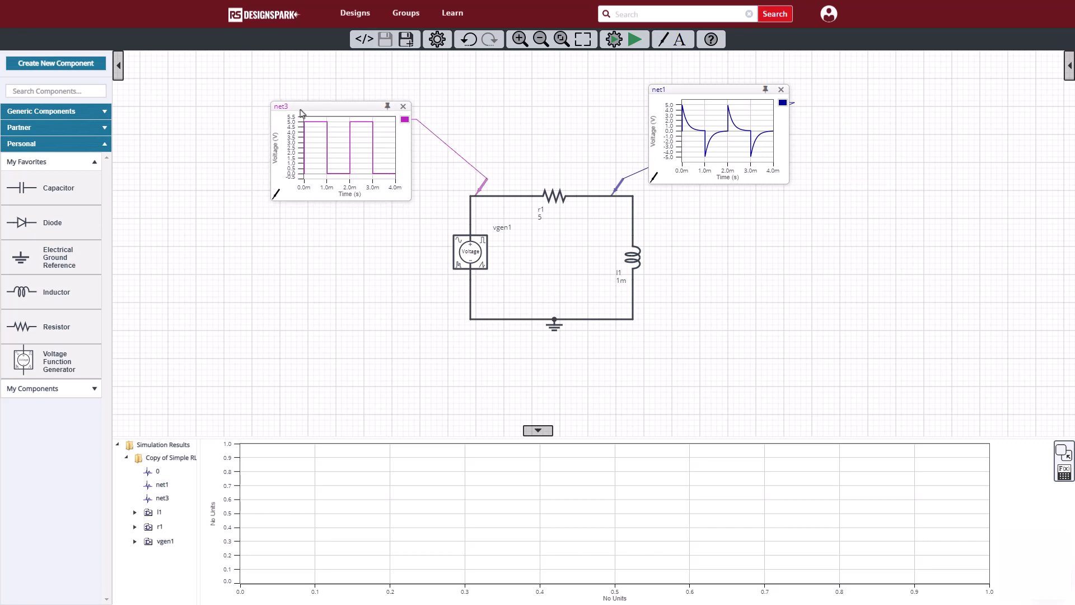
# Probe inductor l1's current and place its plot near the circuit
pyautogui.click(663, 40)
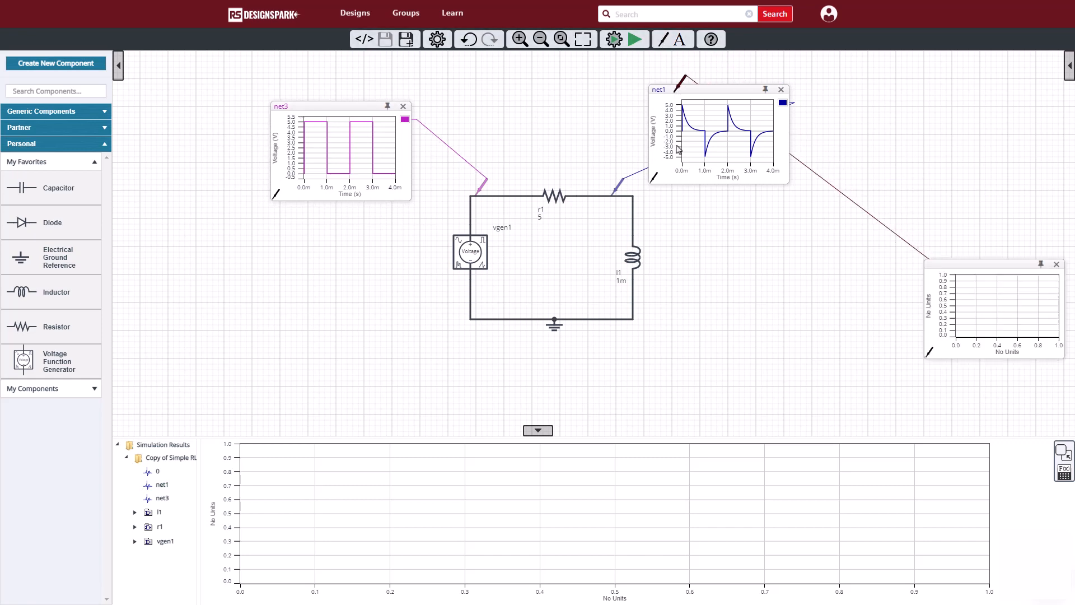
pyautogui.click(636, 250)
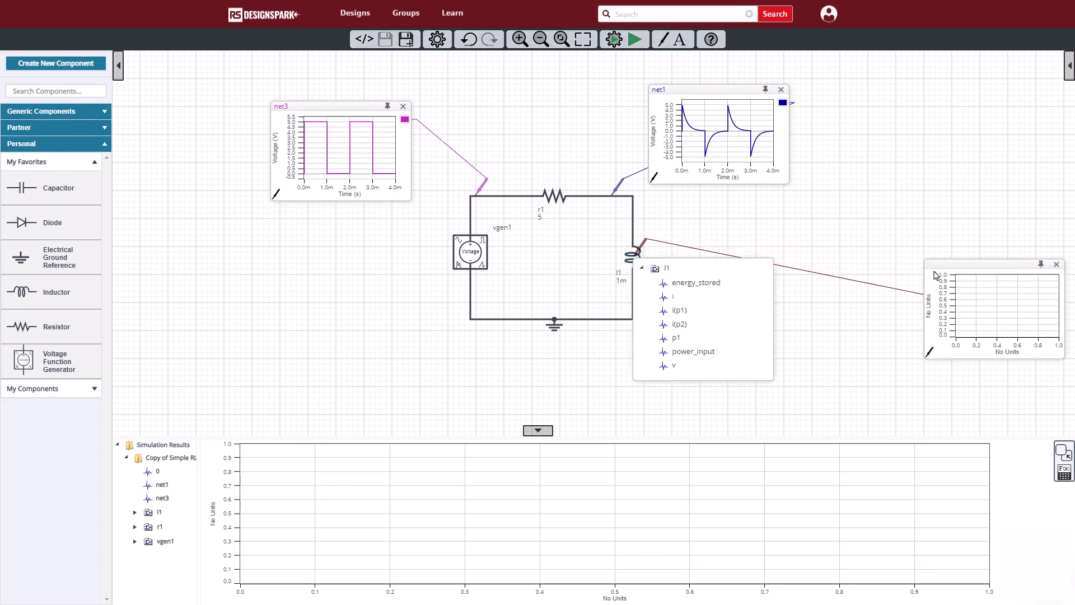
pyautogui.click(673, 298)
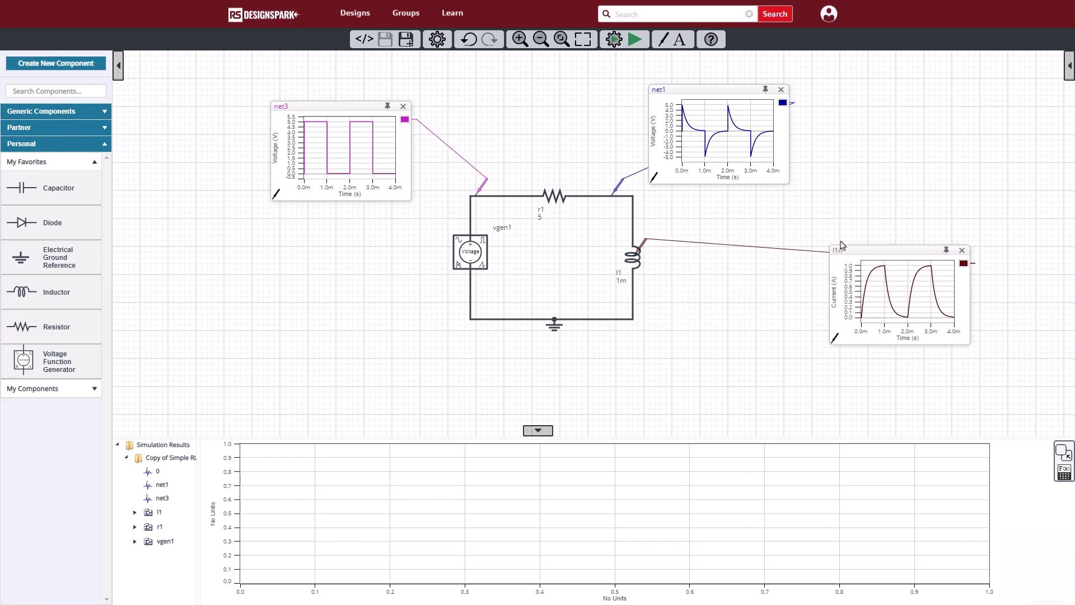
pyautogui.moveTo(841, 245); pyautogui.dragTo(759, 233)
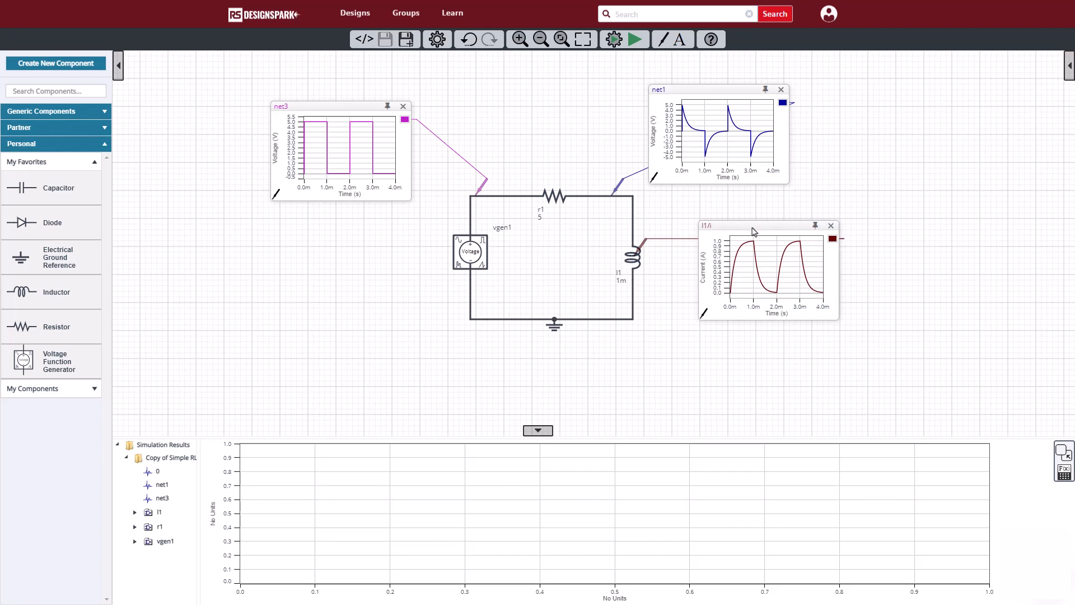
# Retarget the probes to r1 power_dissipated, vgen1 power_output and l1 power_input
pyautogui.click(598, 184)
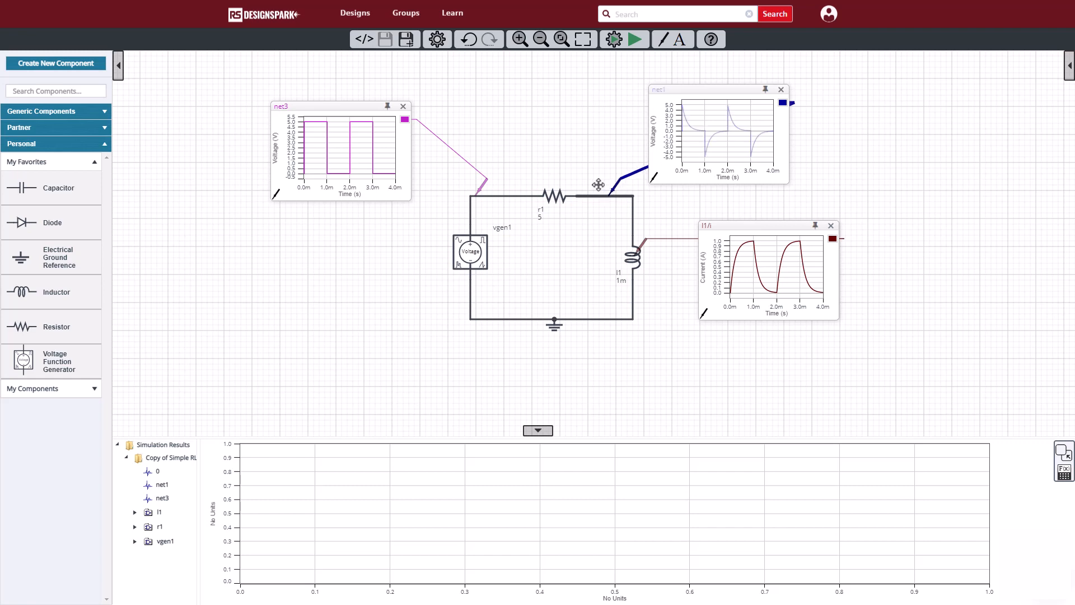
pyautogui.moveTo(598, 183); pyautogui.dragTo(567, 184)
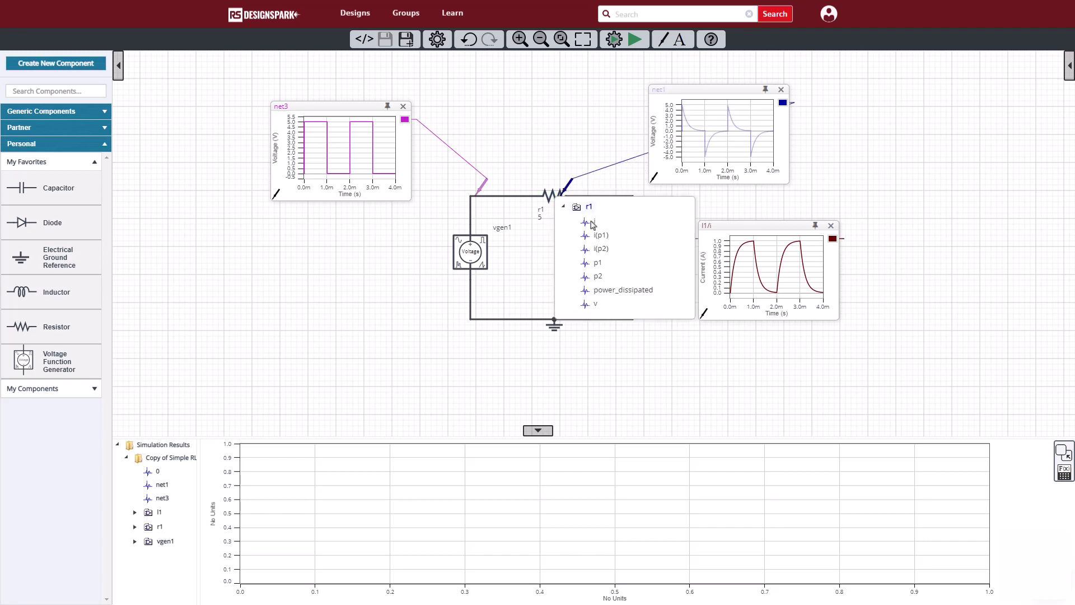
pyautogui.click(614, 291)
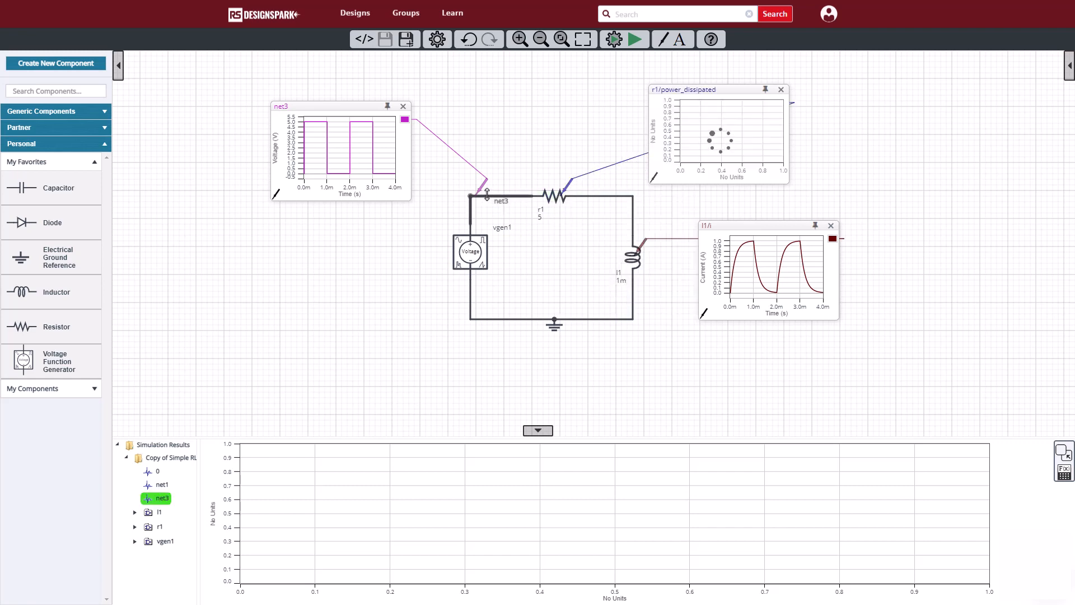
pyautogui.moveTo(484, 181); pyautogui.dragTo(472, 245)
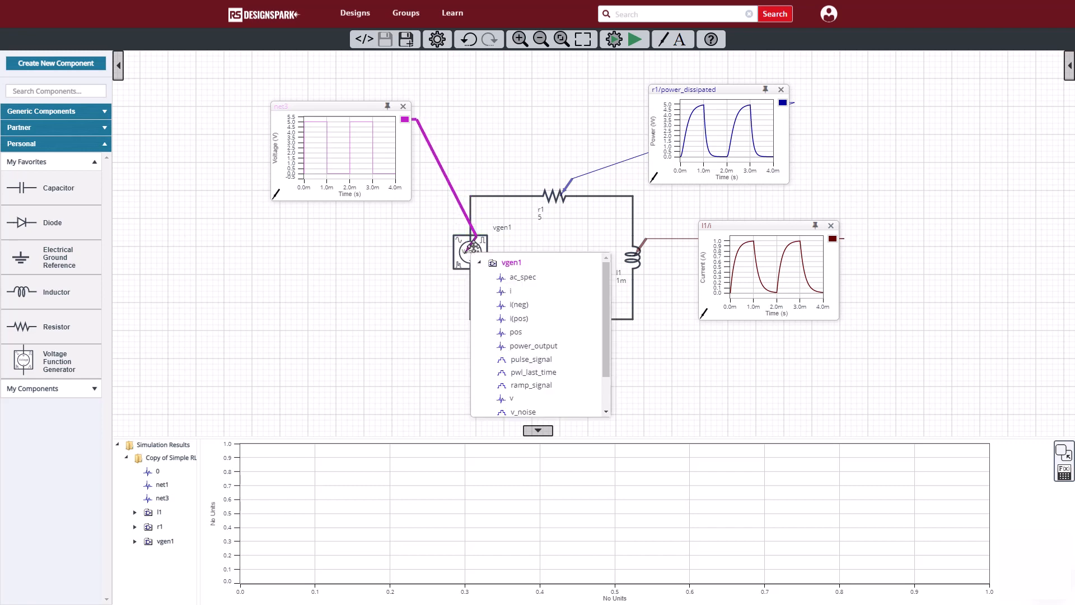
pyautogui.click(528, 345)
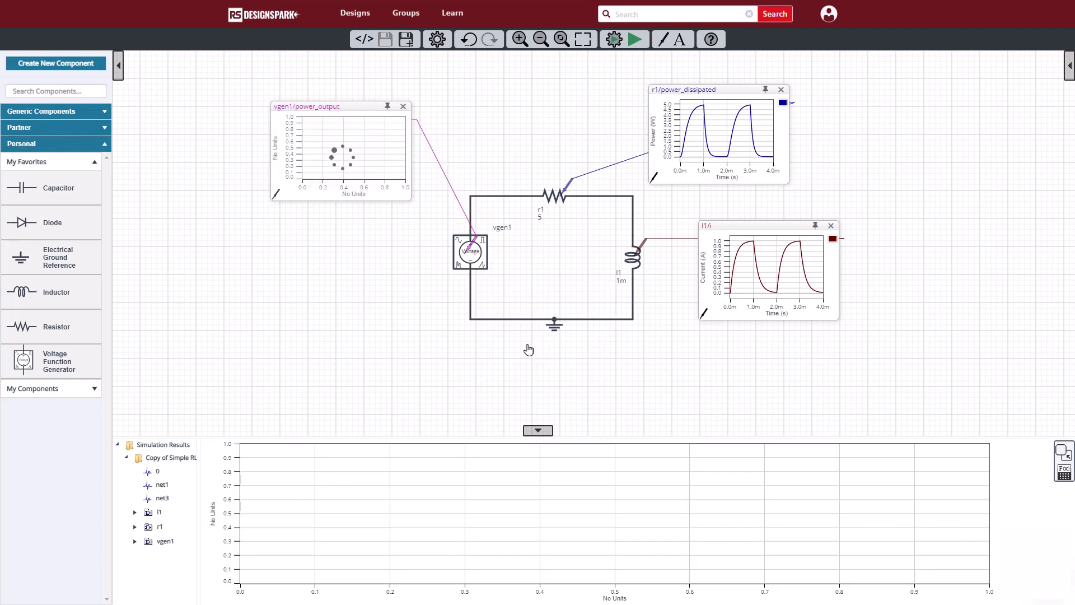
pyautogui.click(642, 249)
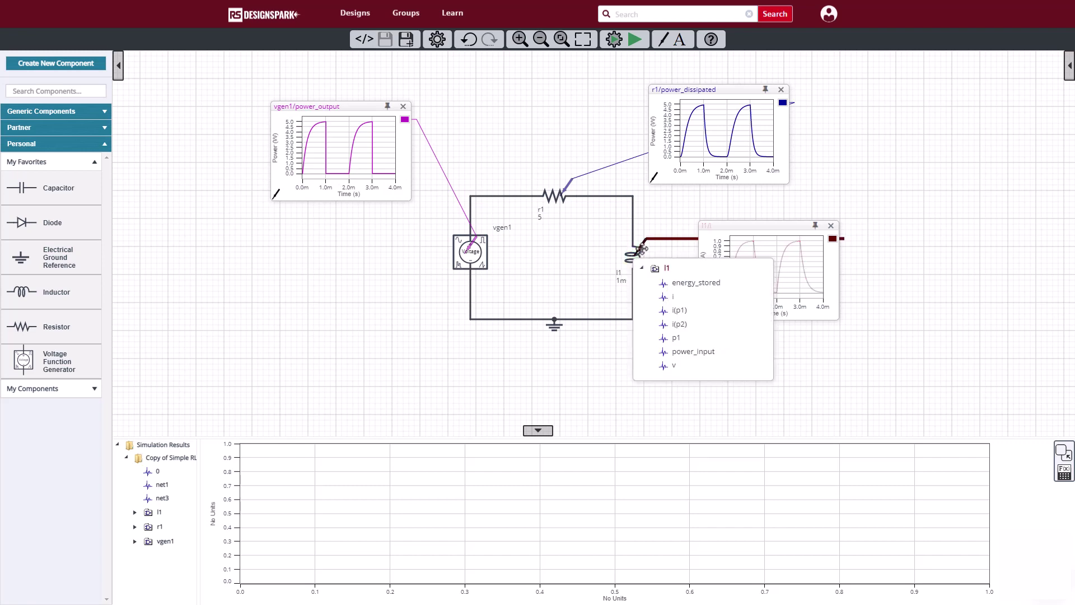
pyautogui.click(687, 353)
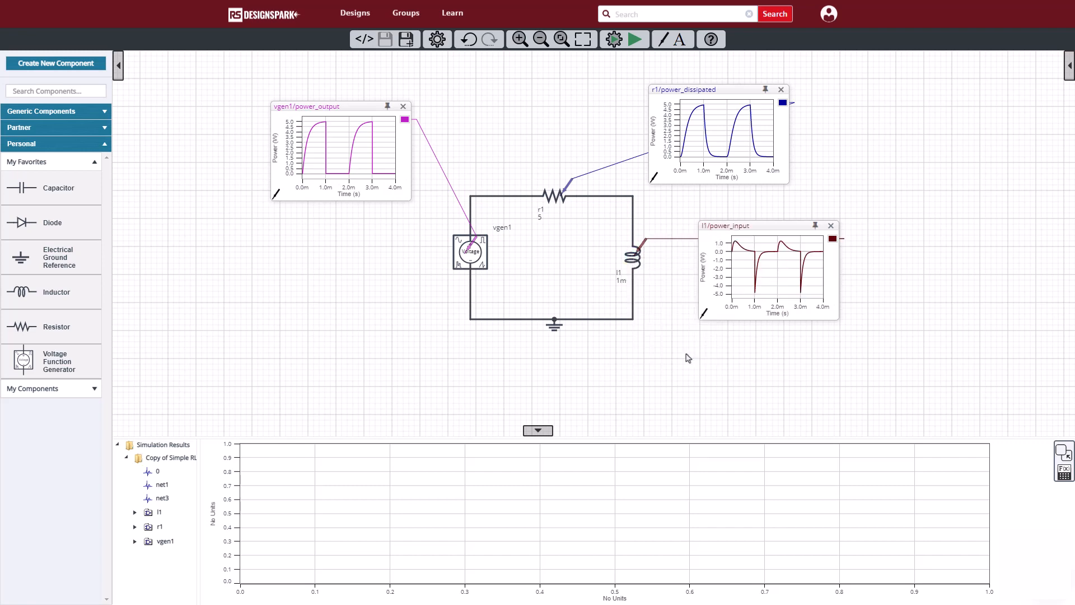
# Send the l1, r1 and vgen1 power plots to the results viewer
pyautogui.rightClick(757, 258)
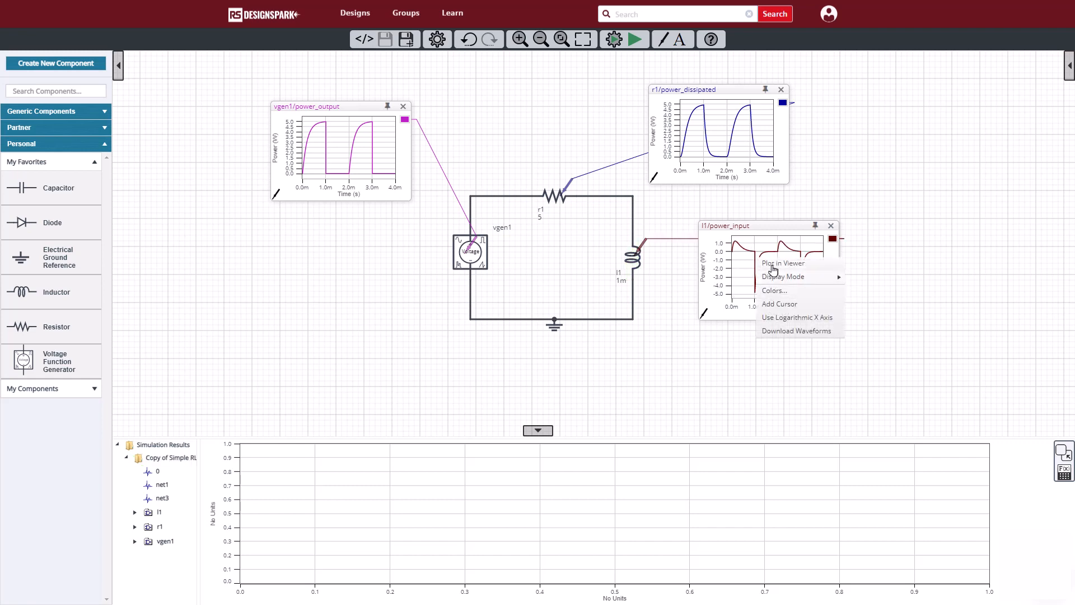
pyautogui.click(769, 263)
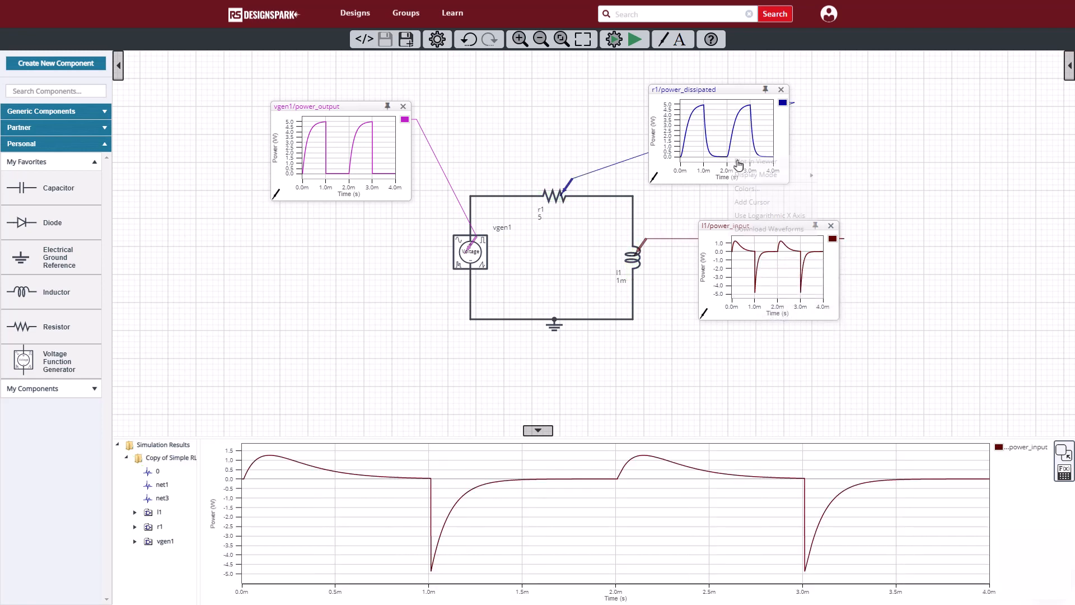
pyautogui.rightClick(733, 158)
pyautogui.click(739, 162)
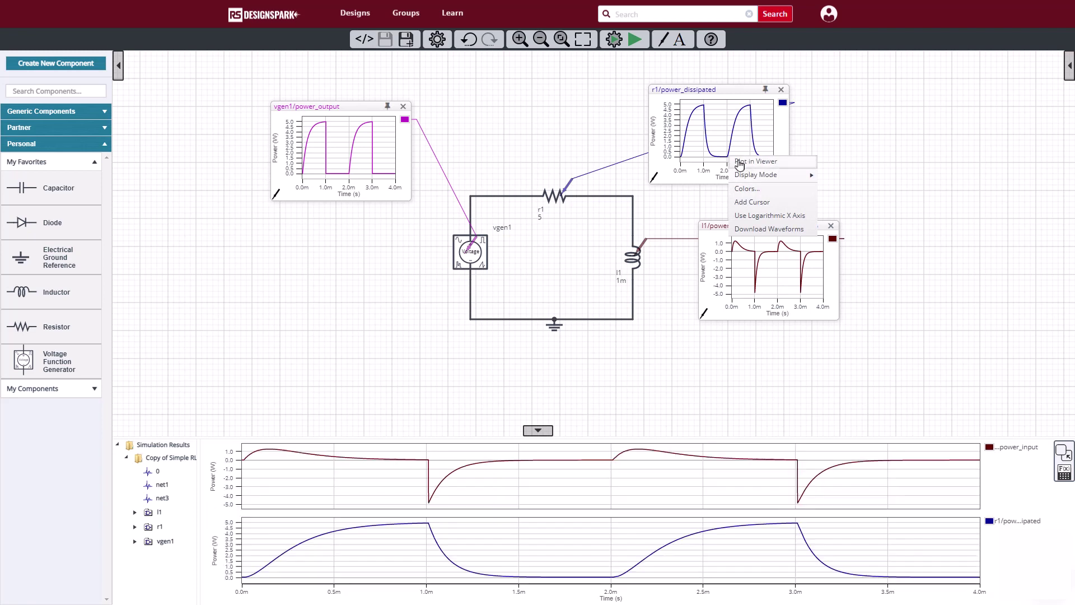
pyautogui.rightClick(374, 142)
pyautogui.click(384, 149)
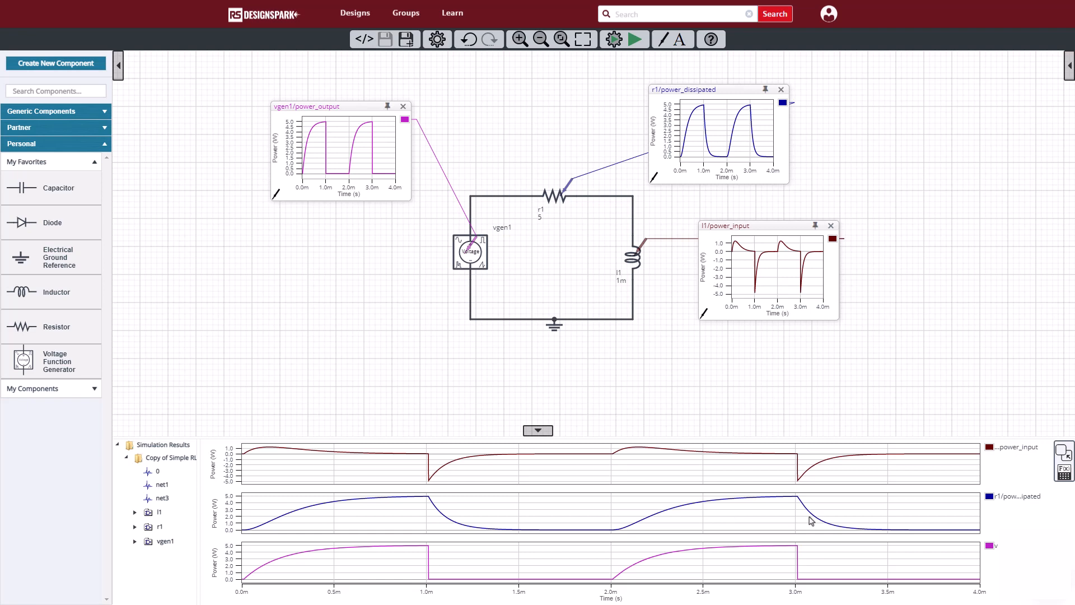
# Overlay the three power traces on one shared plot and briefly emphasise l1 power_input
pyautogui.moveTo(989, 545); pyautogui.dragTo(957, 516)
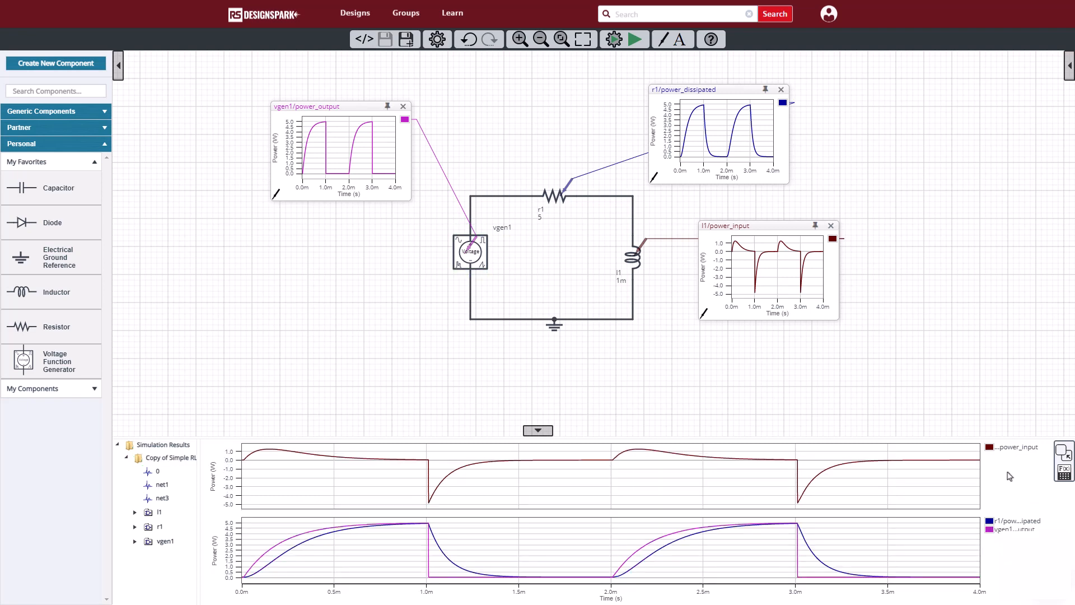
pyautogui.moveTo(999, 447); pyautogui.dragTo(909, 542)
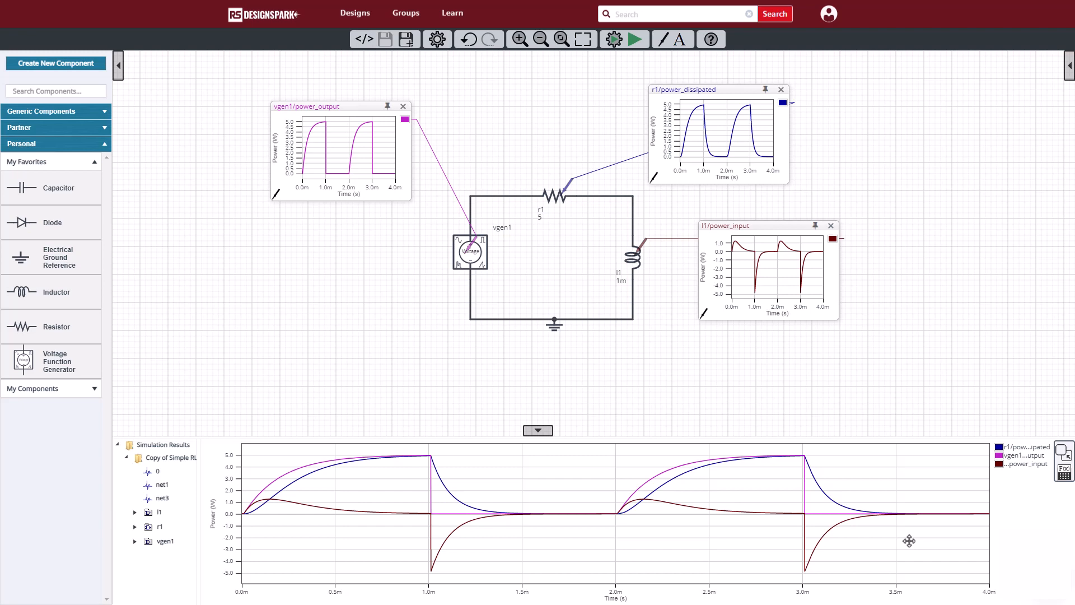
pyautogui.click(823, 548)
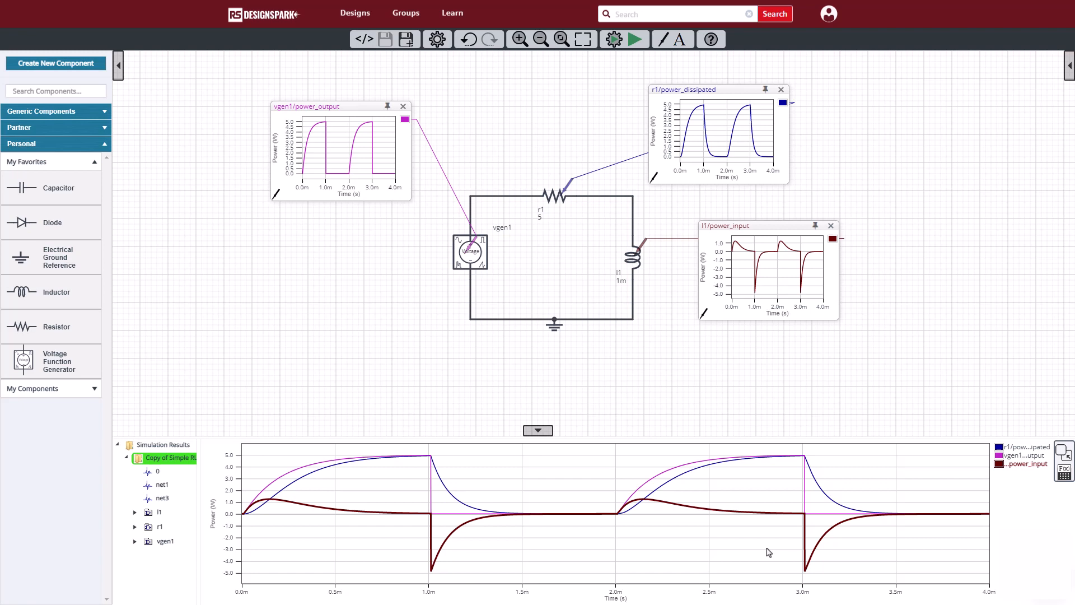
pyautogui.click(761, 552)
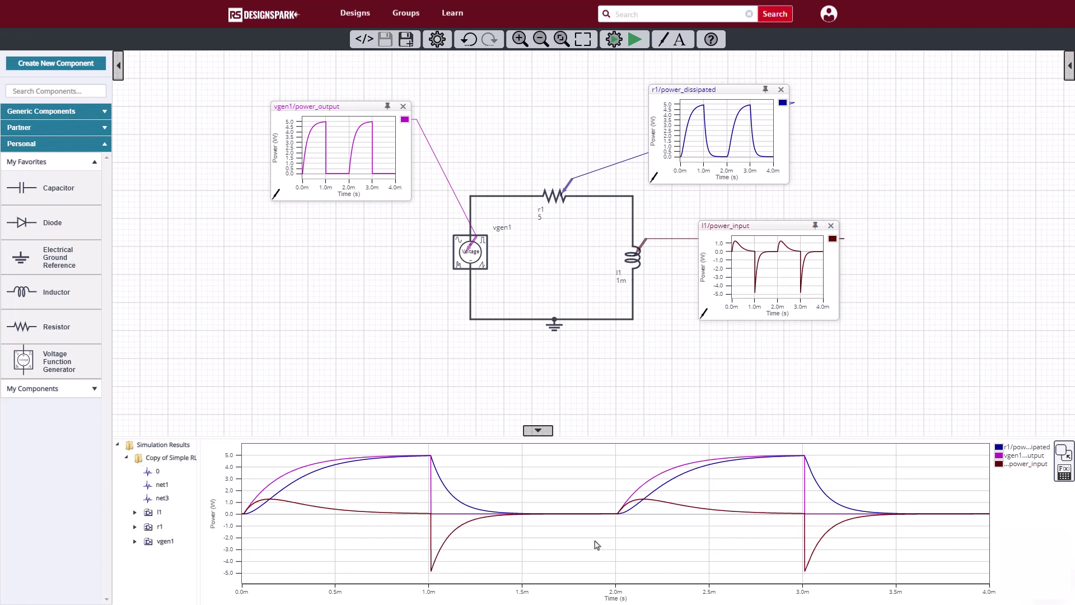
# Collapse the results panel and view inductor l1's VHDL-AMS model code
pyautogui.click(537, 432)
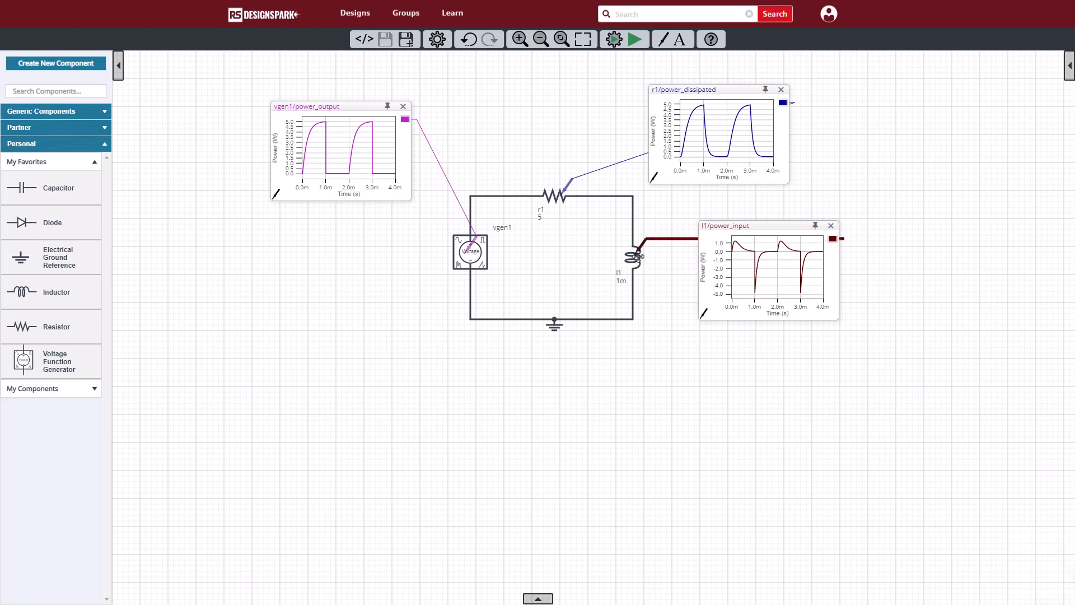
pyautogui.click(634, 262)
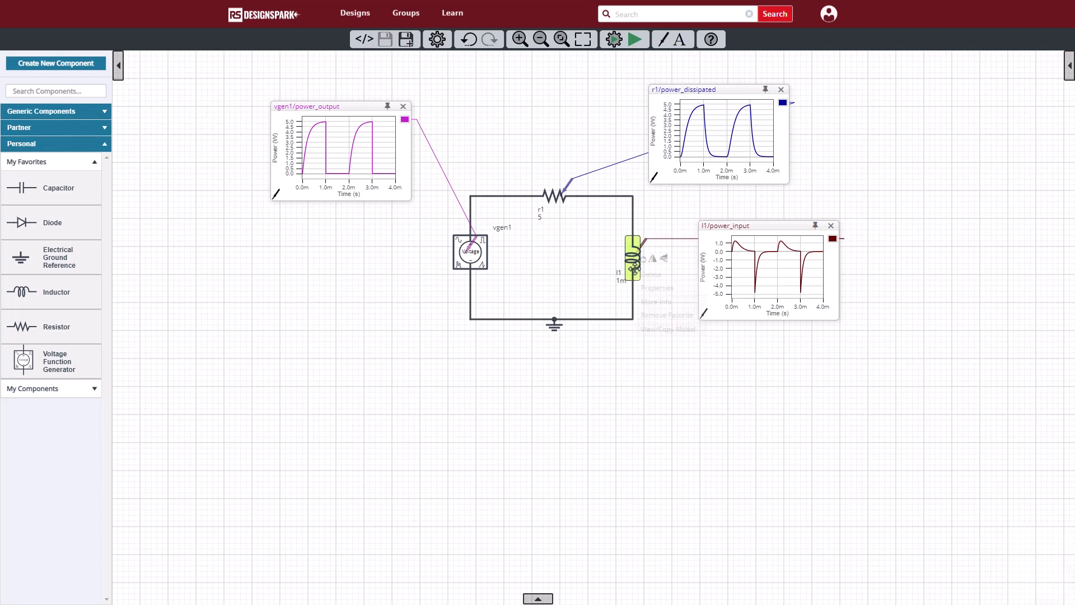
pyautogui.click(661, 329)
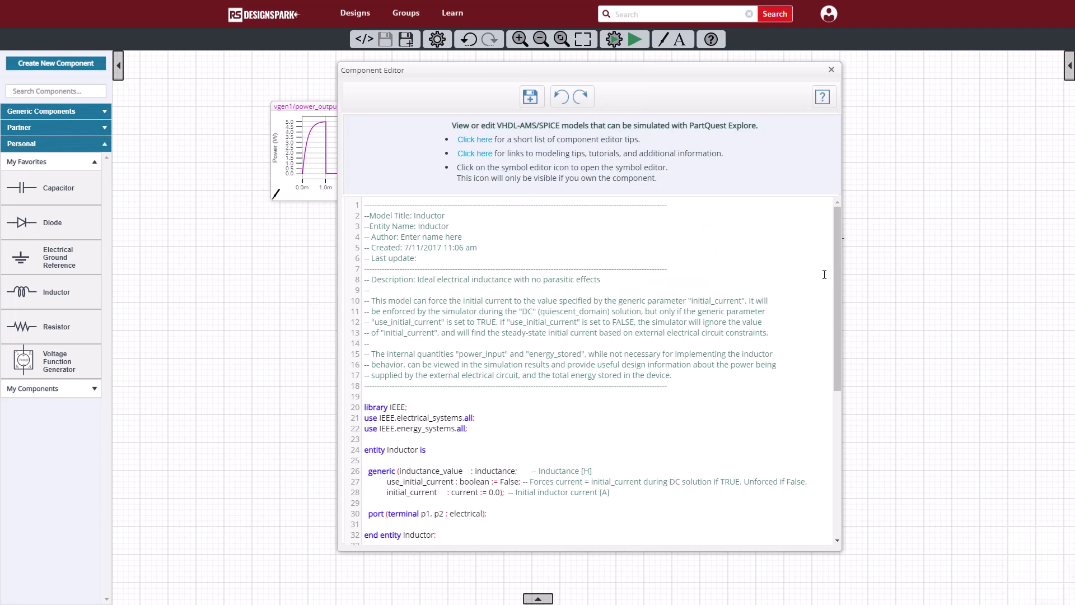
pyautogui.moveTo(838, 279); pyautogui.dragTo(849, 387)
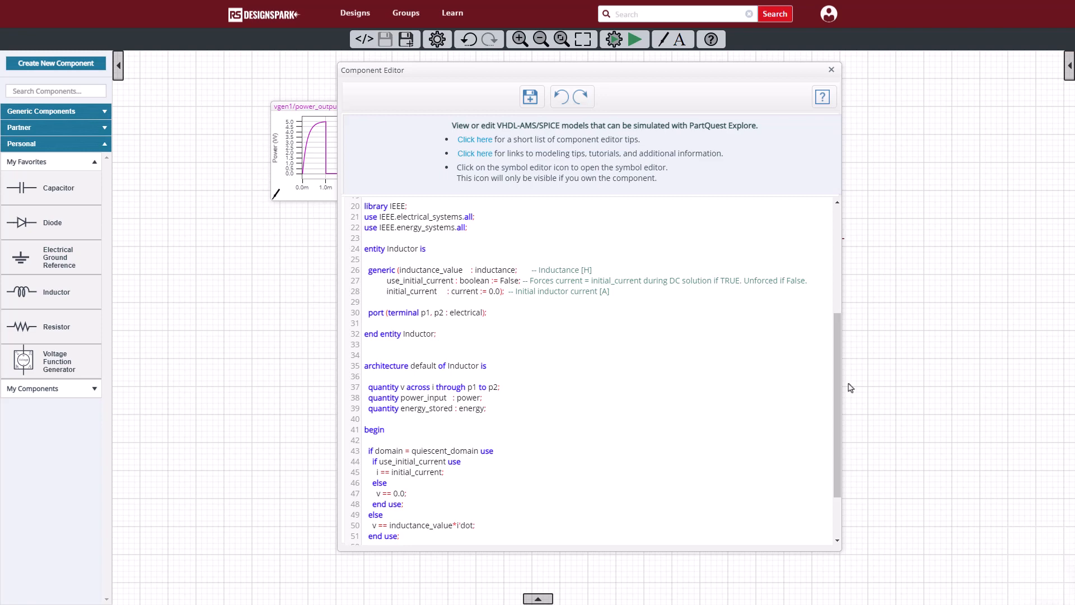
pyautogui.moveTo(838, 395); pyautogui.dragTo(840, 444)
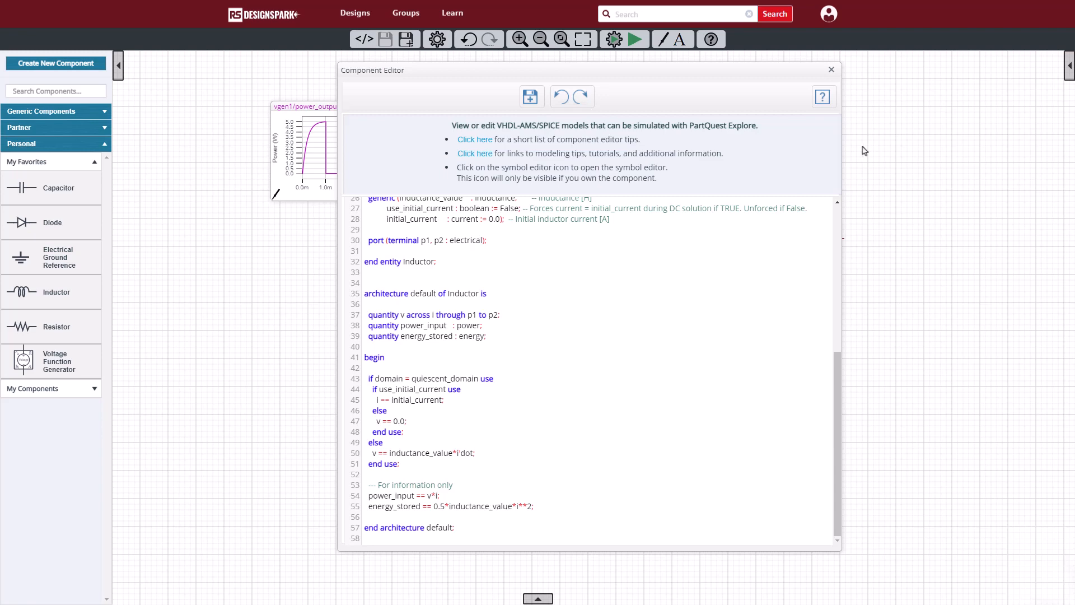
# Close the model editor and the vgen1 and r1 plots, and switch the l1 probe to current i
pyautogui.click(831, 71)
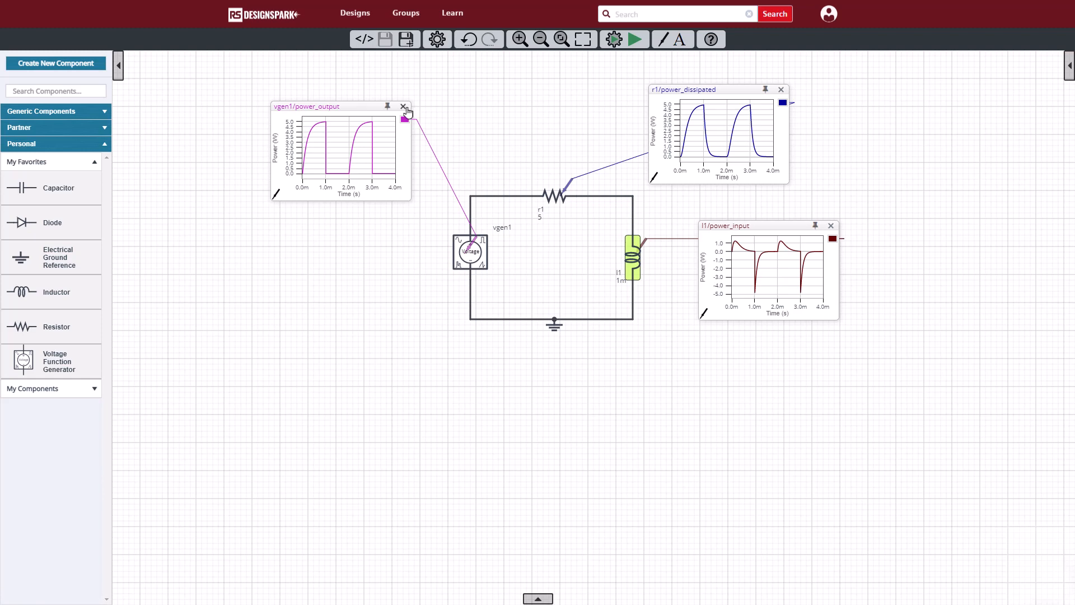
pyautogui.click(404, 108)
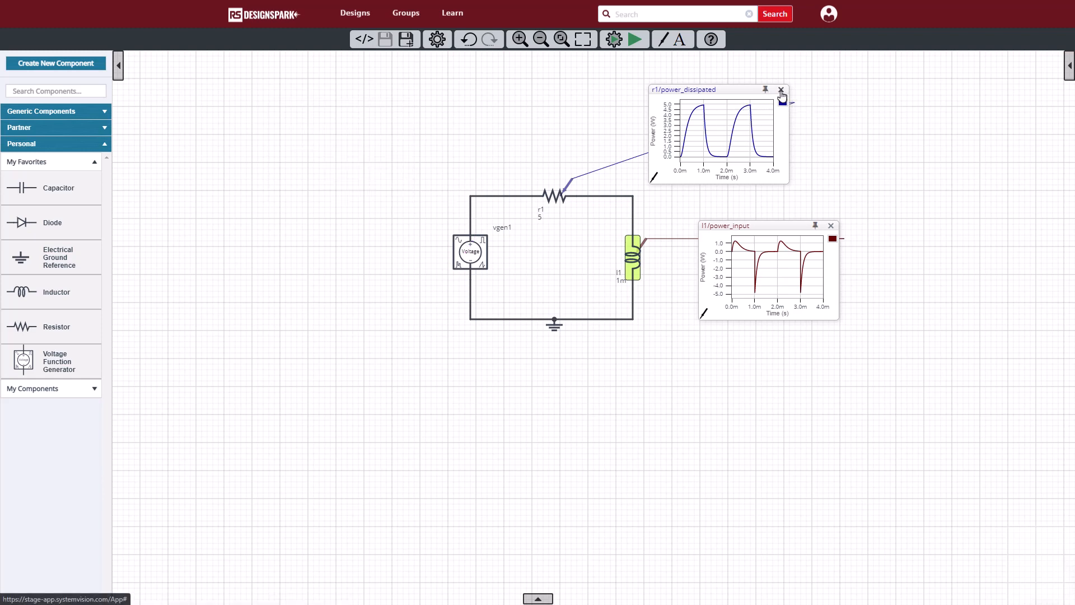
pyautogui.click(781, 91)
pyautogui.click(637, 251)
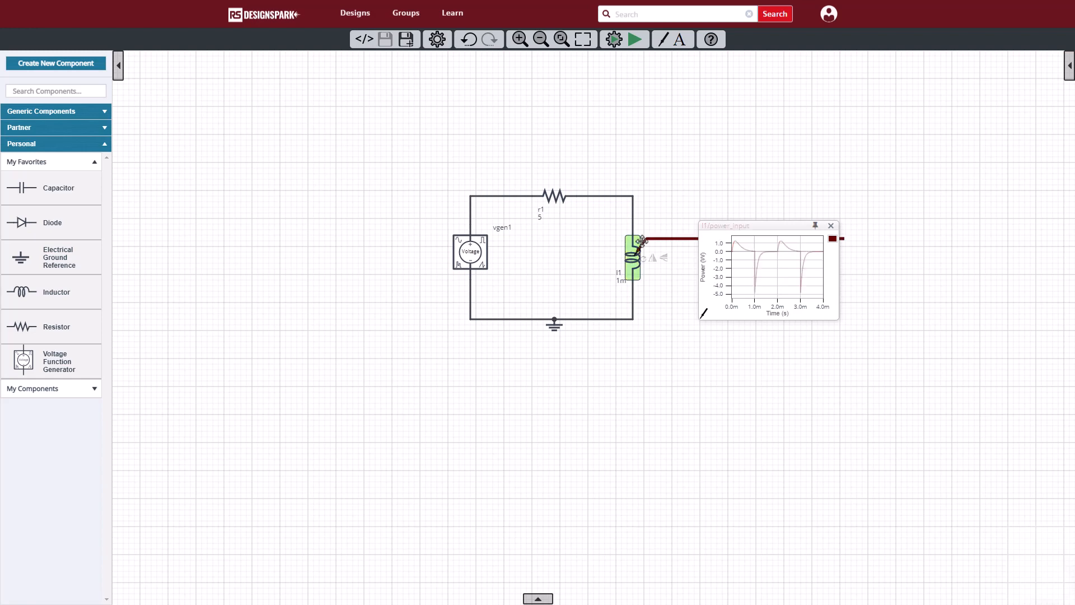
pyautogui.click(669, 296)
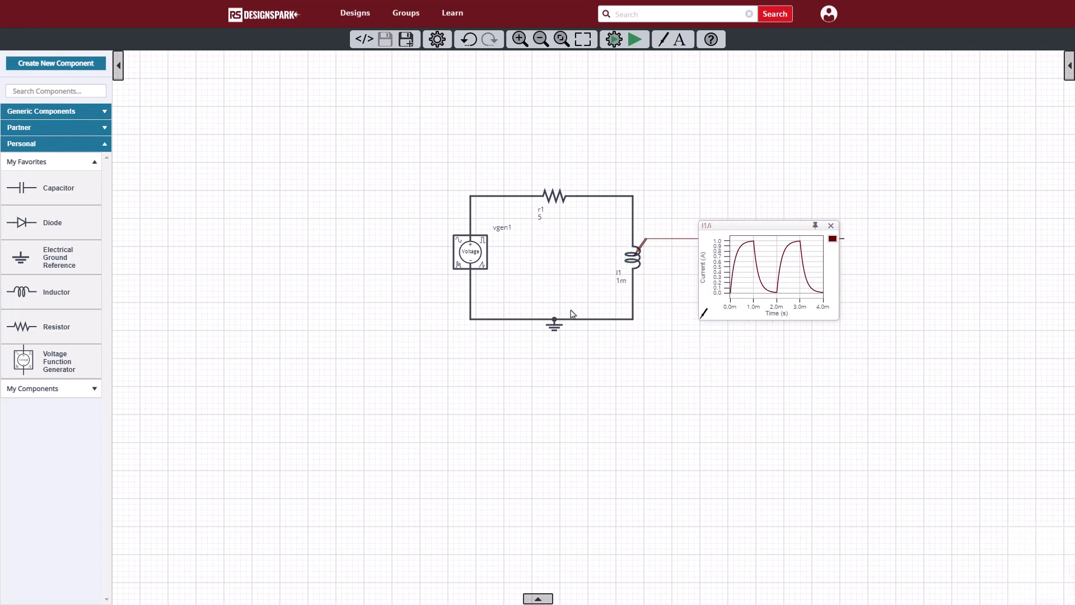
# Enable vgen1 as an AC voltage source in its properties
pyautogui.doubleClick(469, 253)
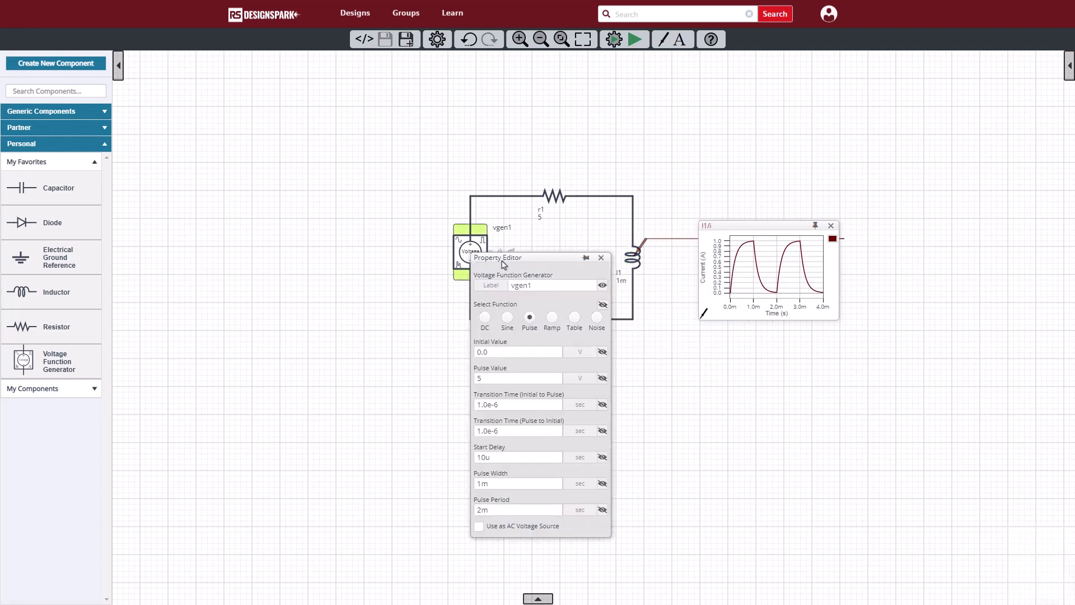
pyautogui.moveTo(479, 254); pyautogui.dragTo(297, 220)
pyautogui.moveTo(370, 219); pyautogui.dragTo(334, 164)
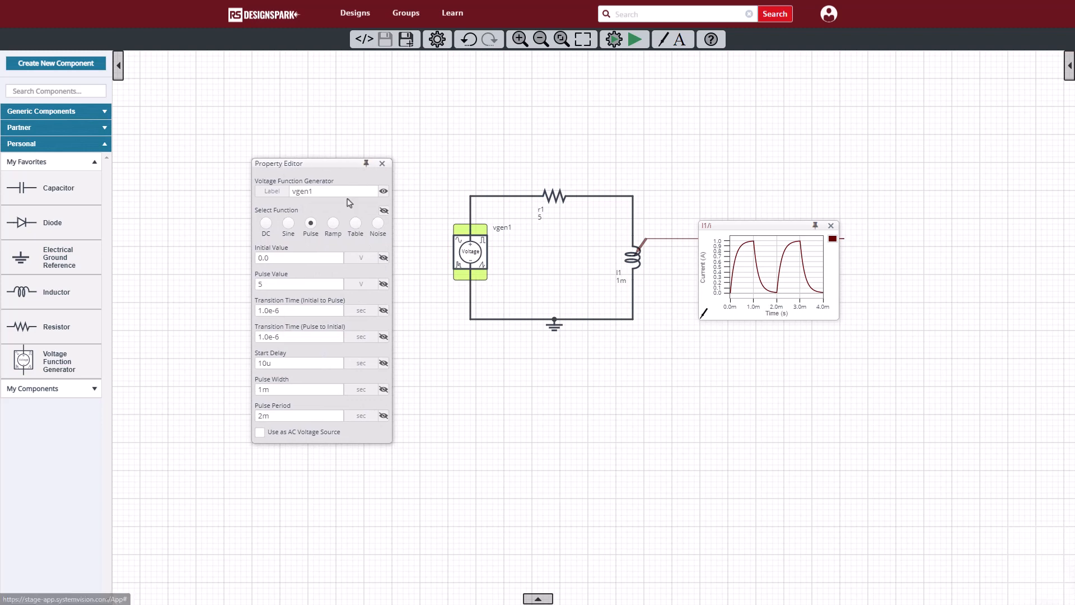
pyautogui.click(260, 432)
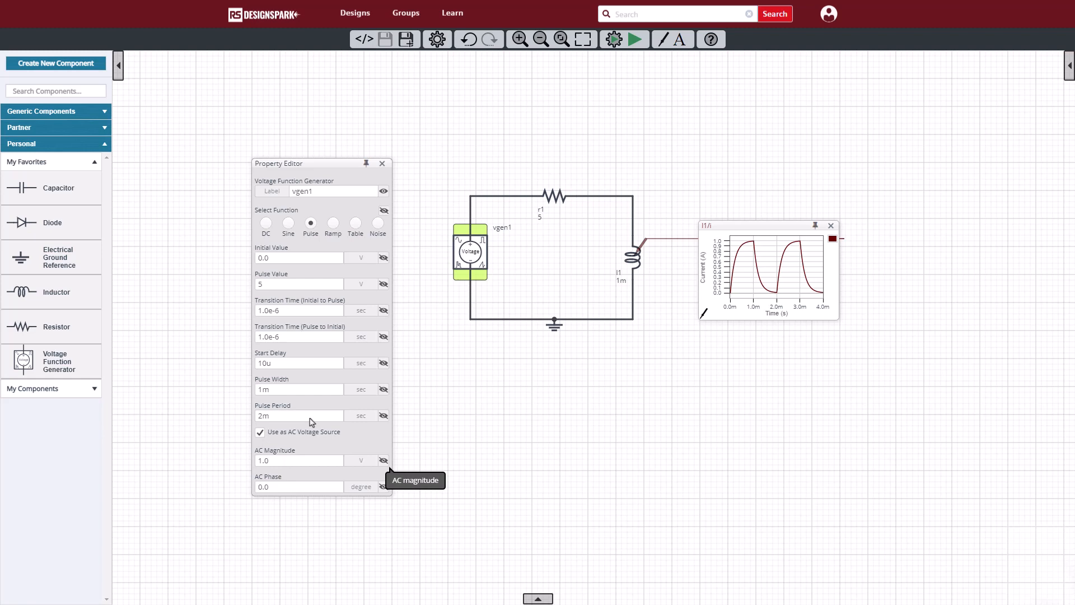
# Configure a frequency-domain simulation from 50 to 50k Hz
pyautogui.click(382, 164)
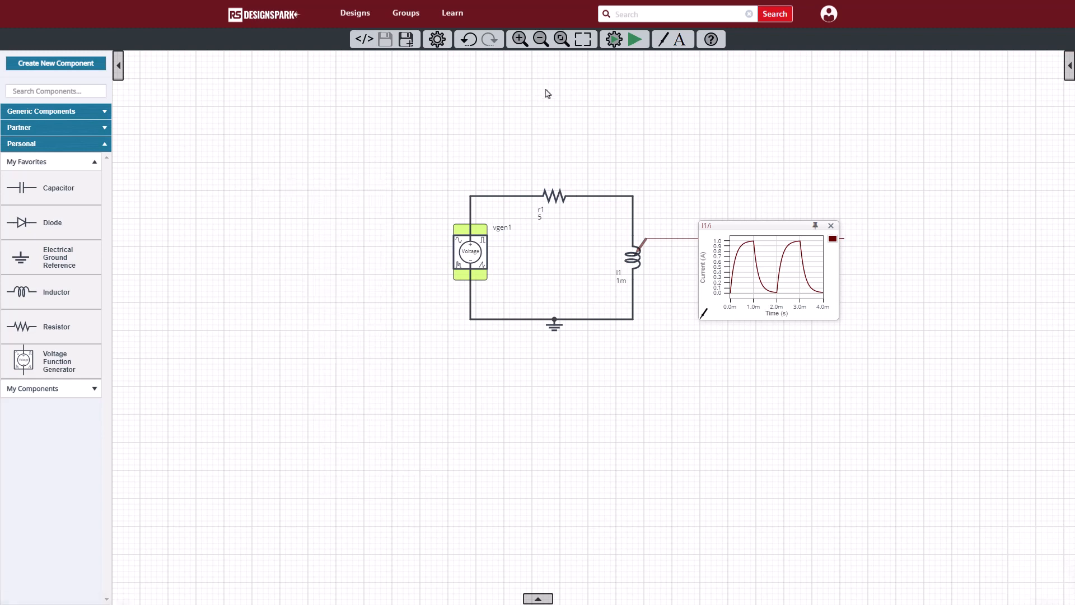
pyautogui.click(612, 43)
pyautogui.click(614, 72)
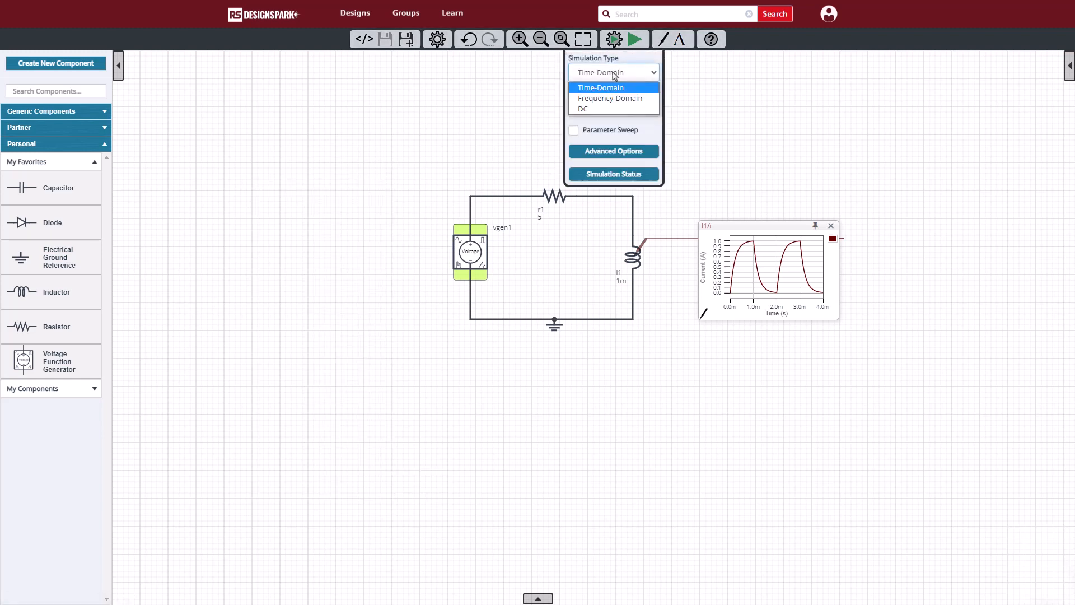
pyautogui.click(610, 94)
pyautogui.click(608, 107)
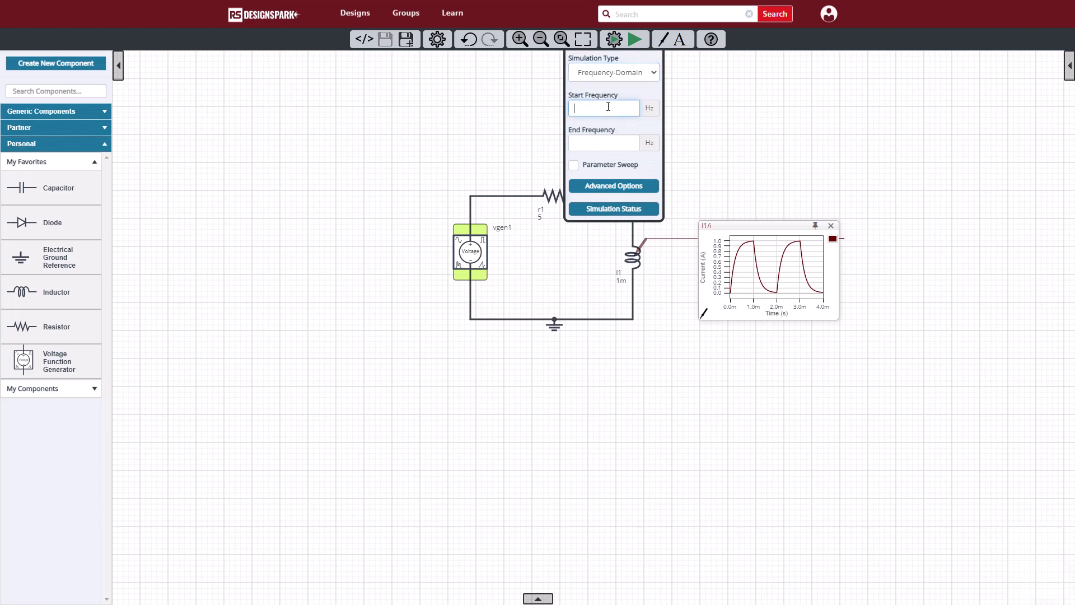
pyautogui.write('50')
pyautogui.click(610, 142)
pyautogui.write('50k')
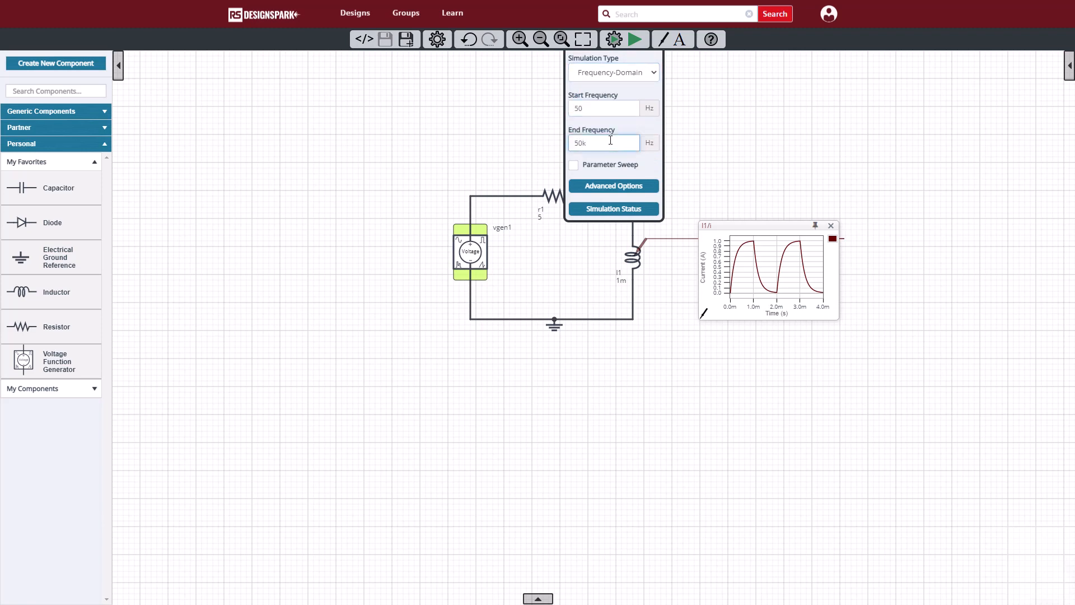
# Run the frequency-domain simulation and open the results viewer
pyautogui.click(634, 40)
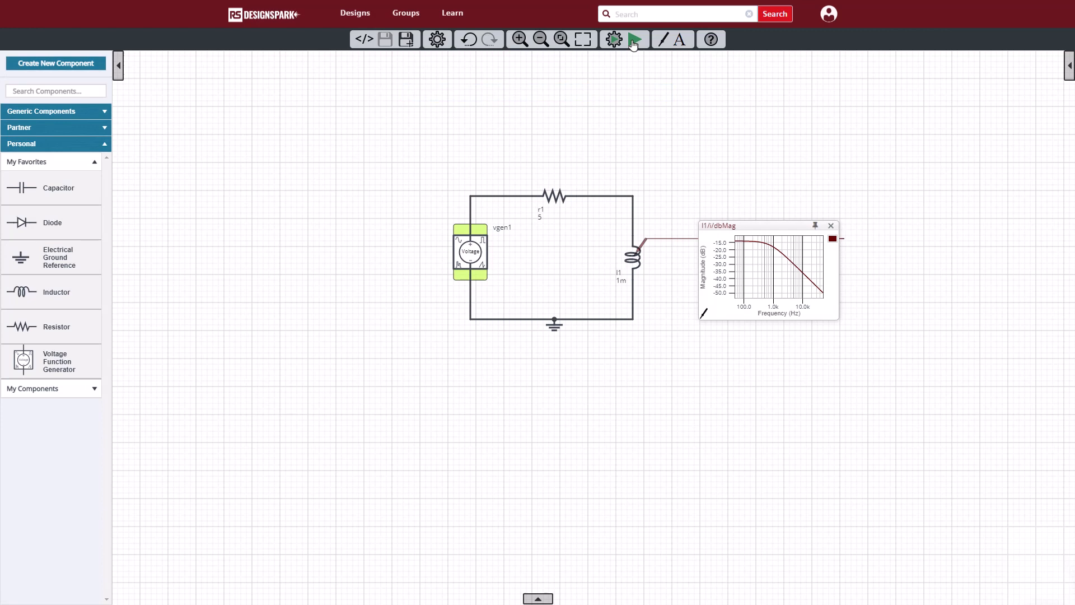
pyautogui.click(538, 599)
# Clear the power waveforms and plot the inductor l1 dB magnitude in the viewer
pyautogui.rightClick(551, 542)
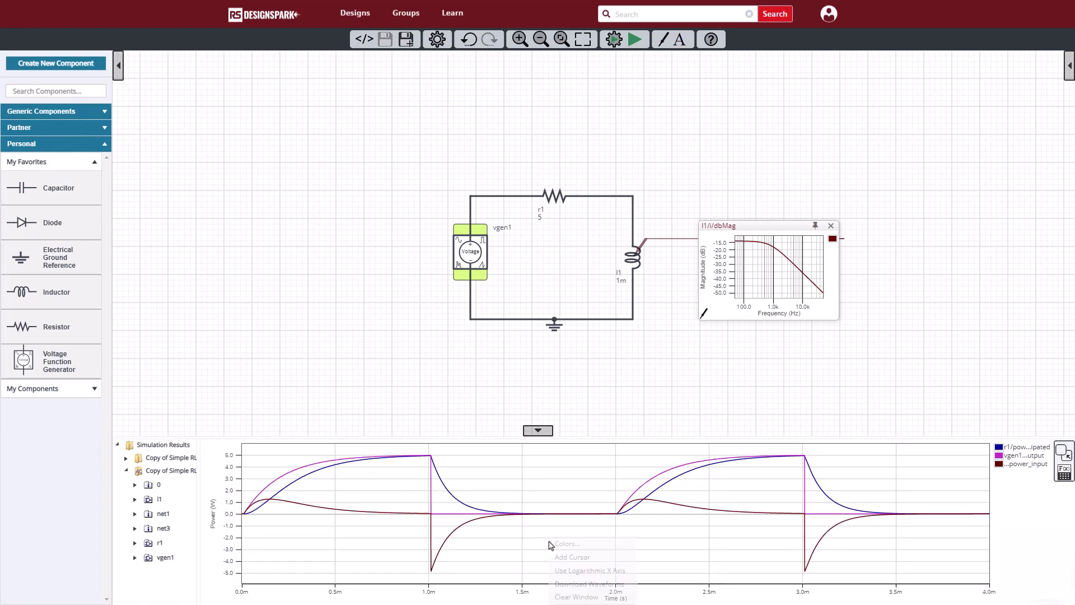
pyautogui.click(568, 597)
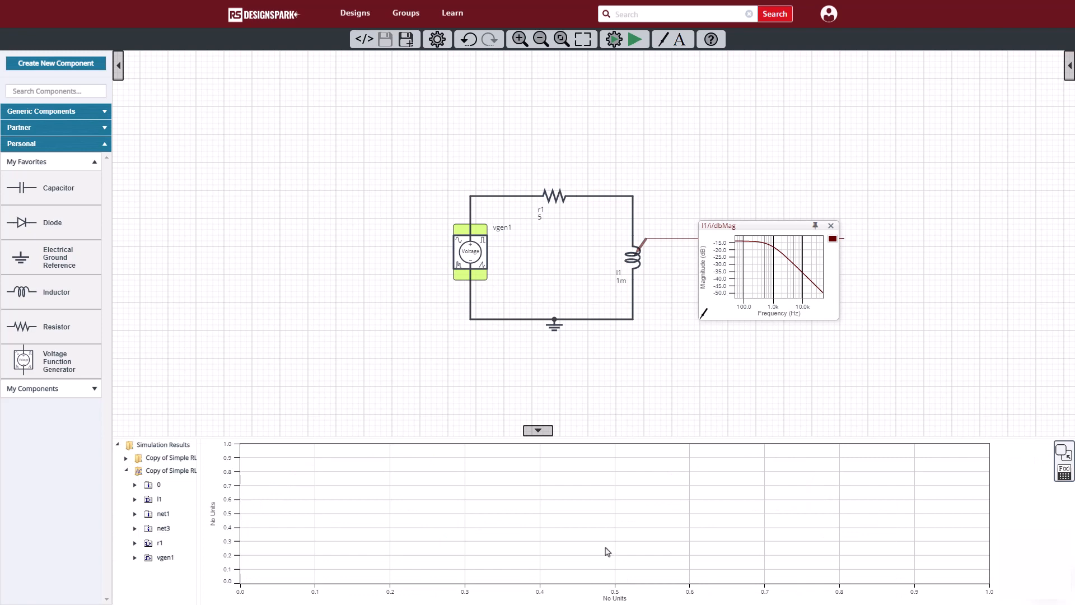
pyautogui.rightClick(797, 267)
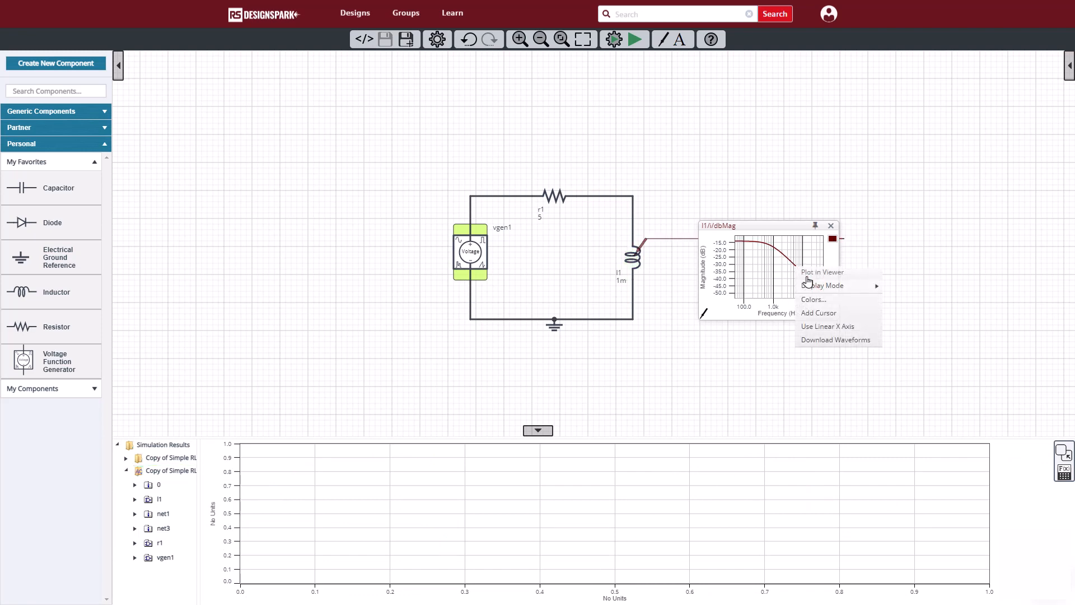
pyautogui.click(807, 274)
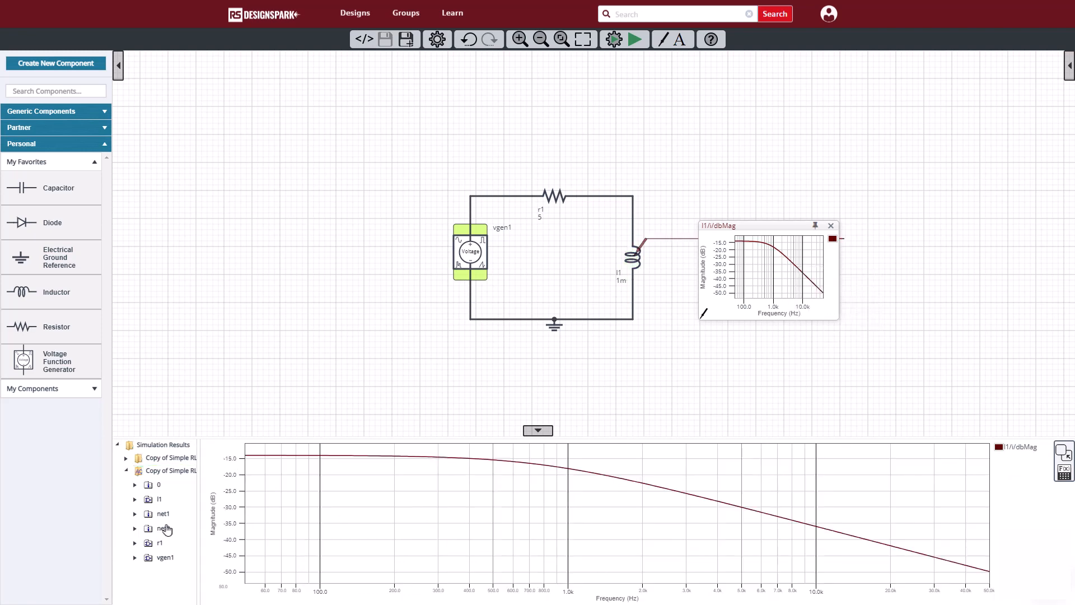
# Add the inductor current phase so magnitude and phase show as a two-panel Bode plot
pyautogui.click(135, 499)
pyautogui.scroll(-2, 138, 499)
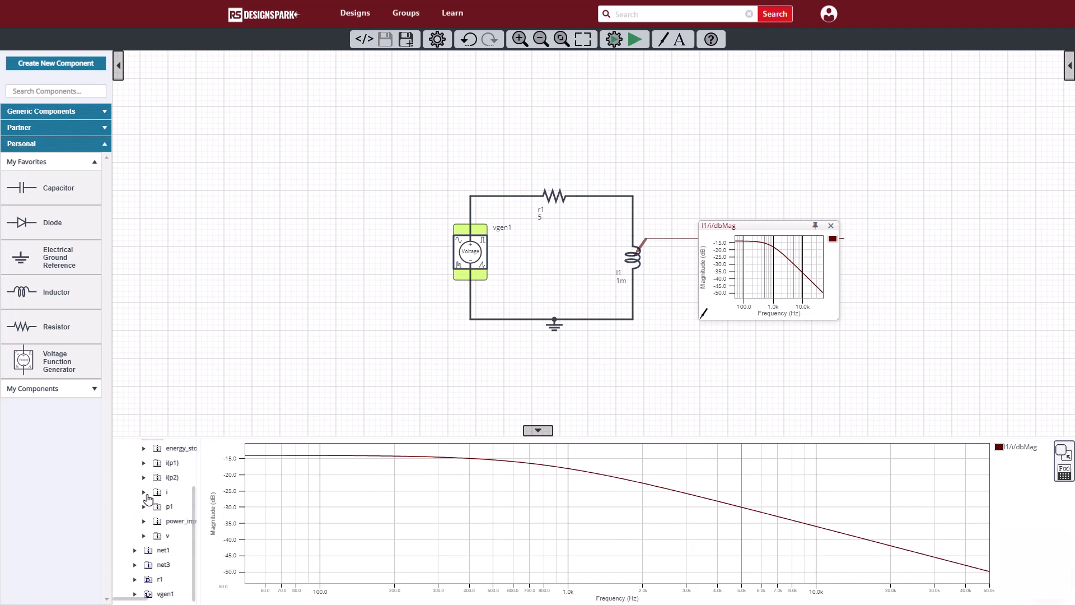
pyautogui.click(174, 534)
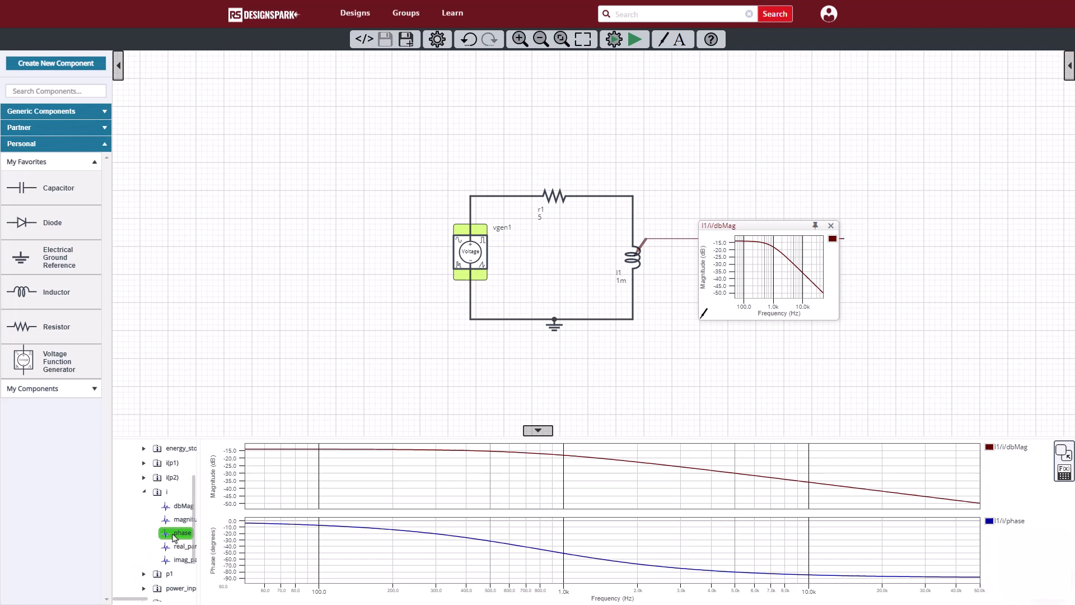
# Add a cursor near 801.68 Hz reading about -17.02 dB and -45.21 degrees
pyautogui.rightClick(303, 481)
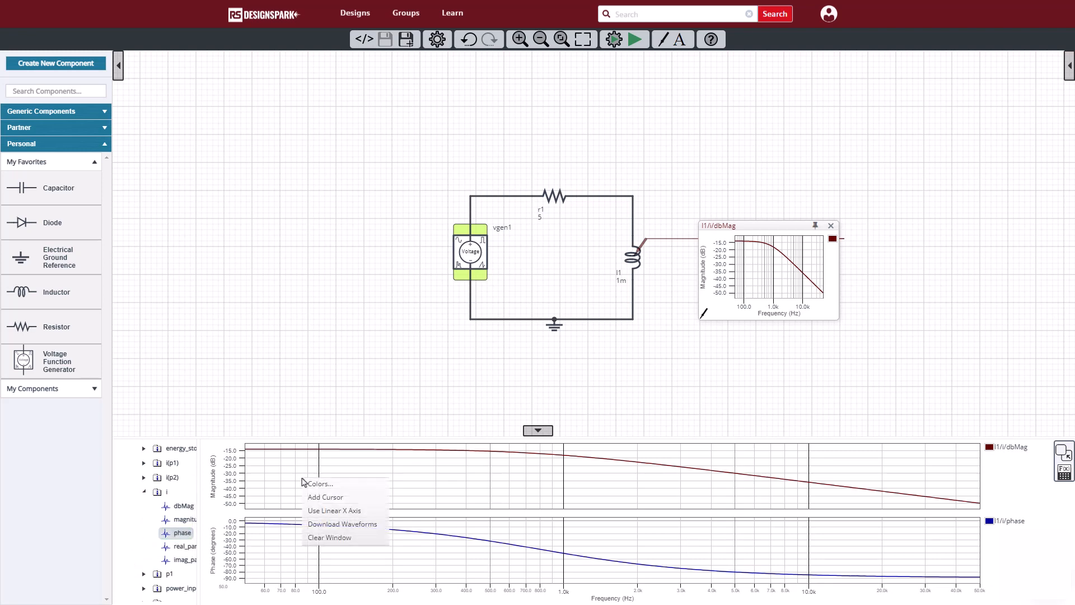
pyautogui.click(324, 496)
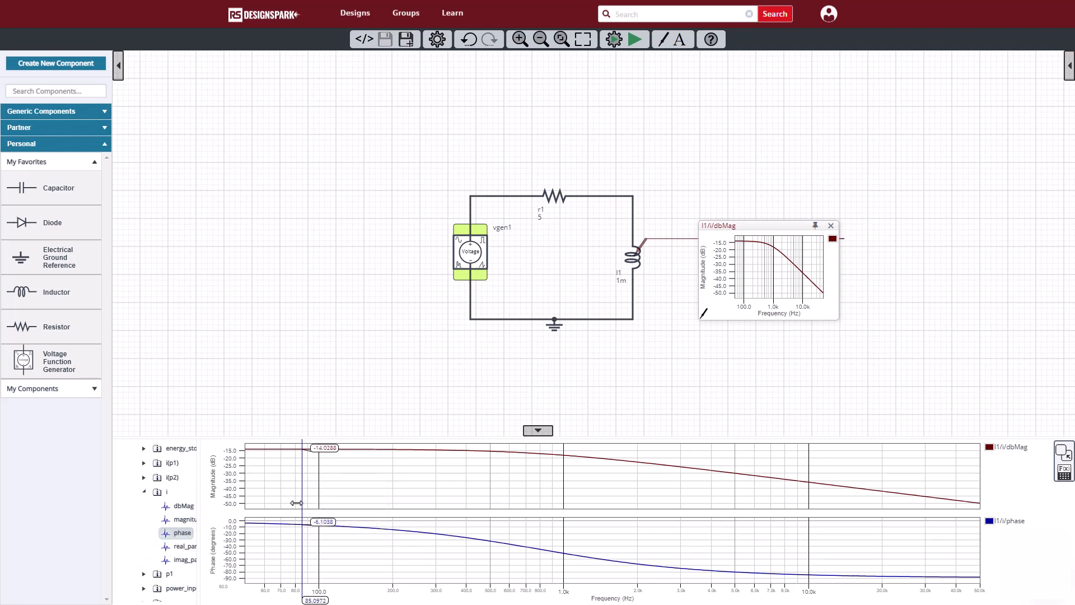
pyautogui.moveTo(297, 502); pyautogui.dragTo(541, 526)
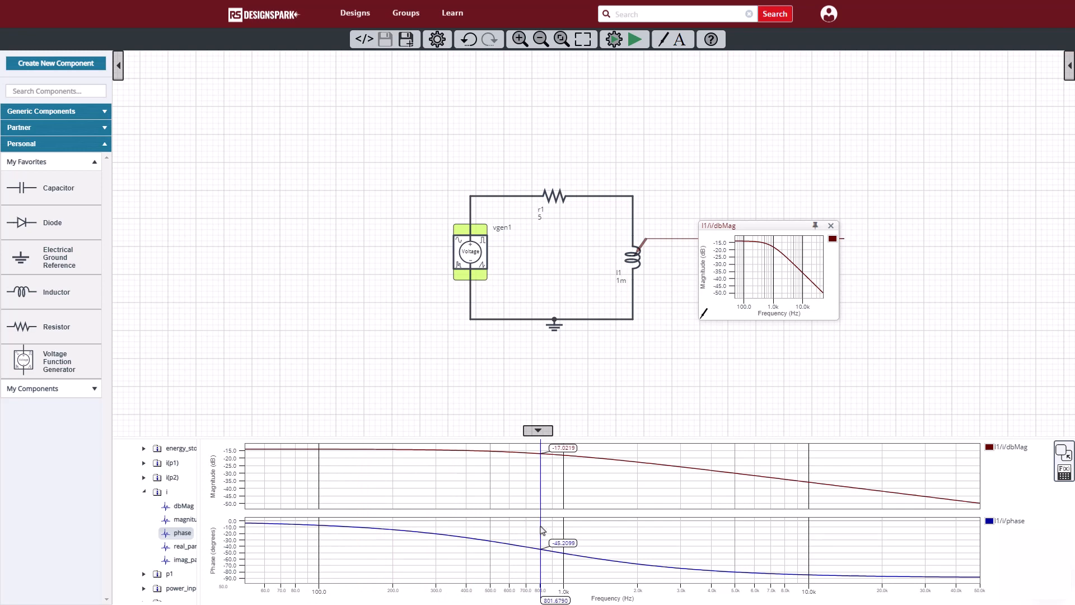